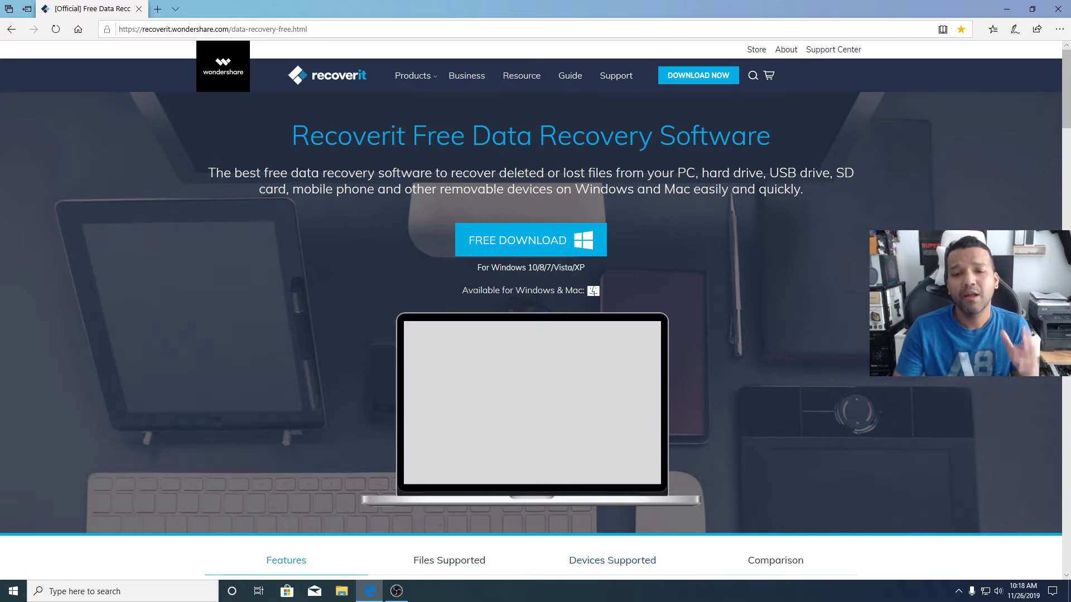
# - Examine the Recoverit product page down to the pricing plan table comparing the Free, Pro and Ultimate editions
pyautogui.scroll(-20, 531, 310)
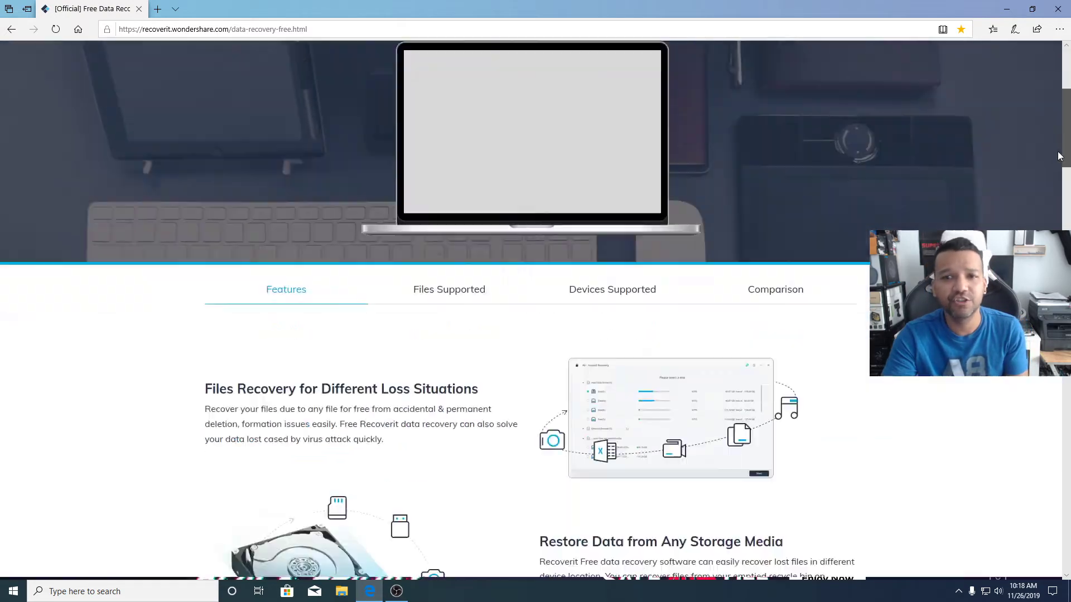
pyautogui.scroll(-10, 531, 310)
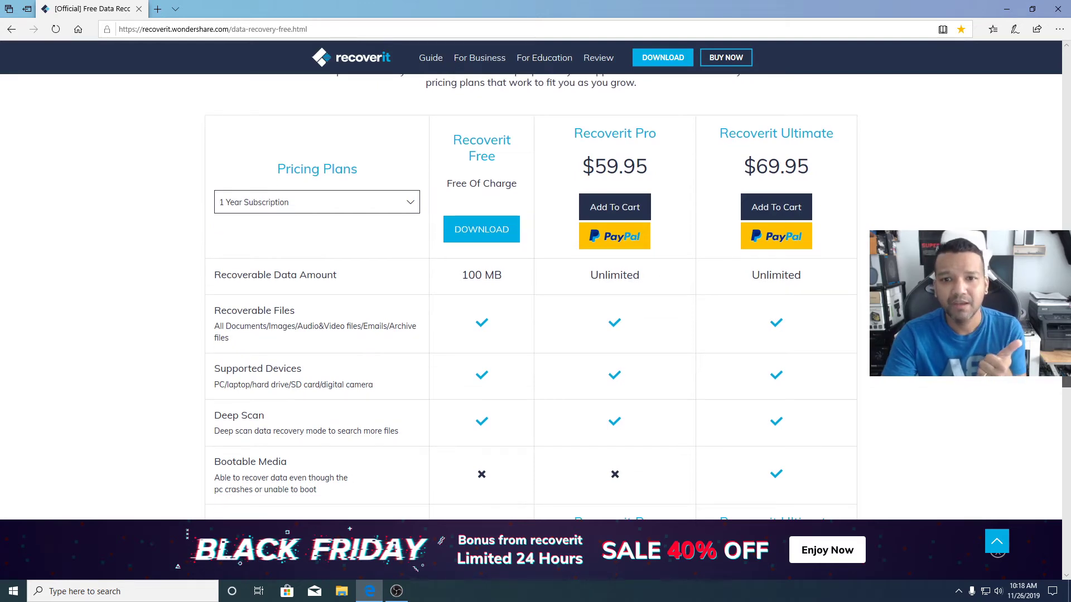
pyautogui.scroll(1, 531, 310)
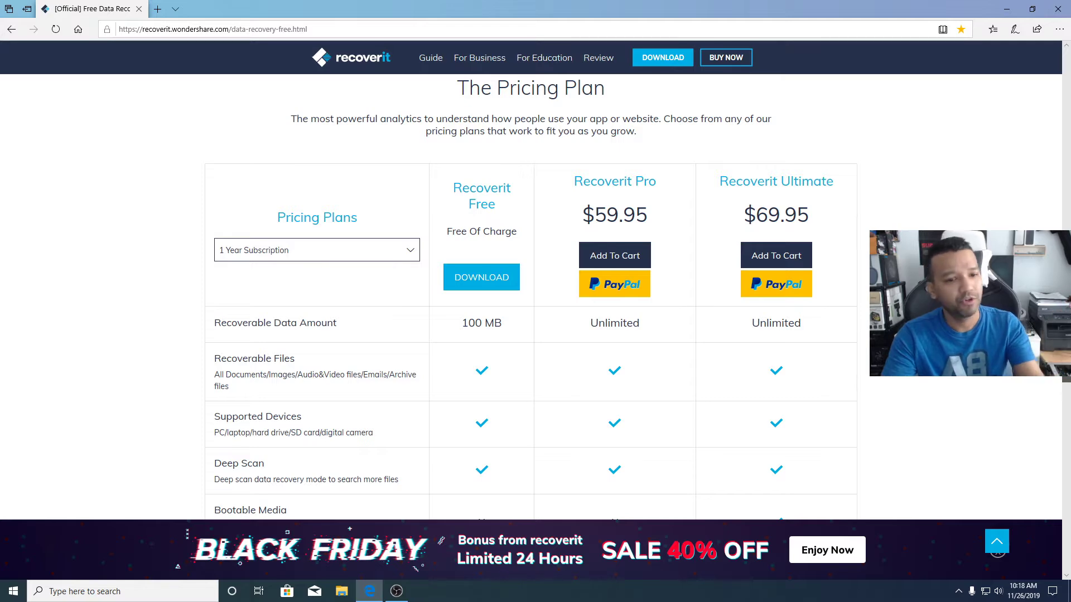
pyautogui.scroll(4, 1057, 378)
pyautogui.scroll(-3, 1057, 378)
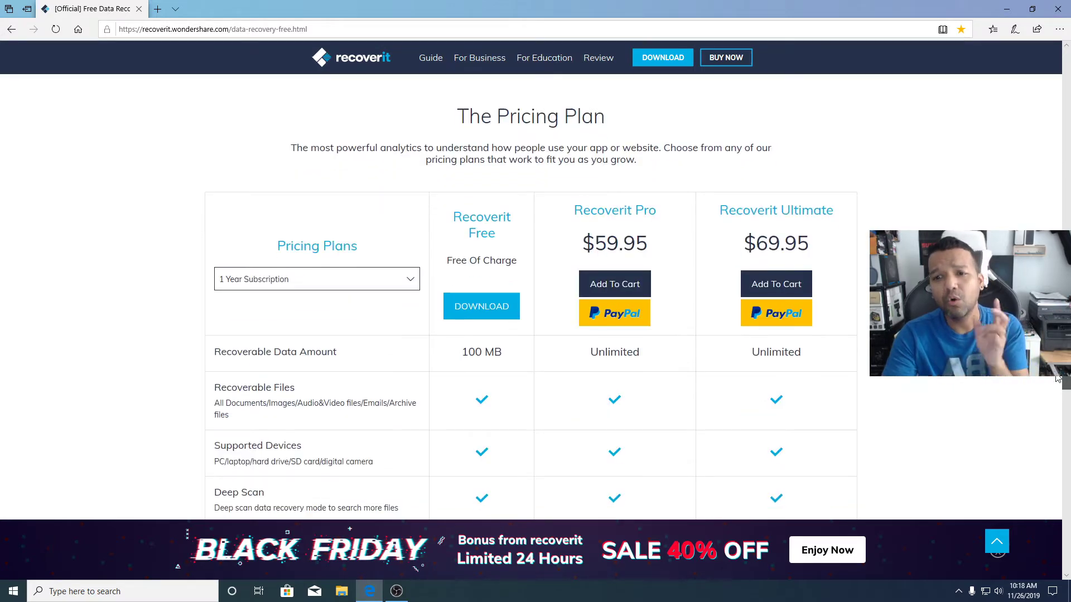
pyautogui.scroll(-3, 1056, 378)
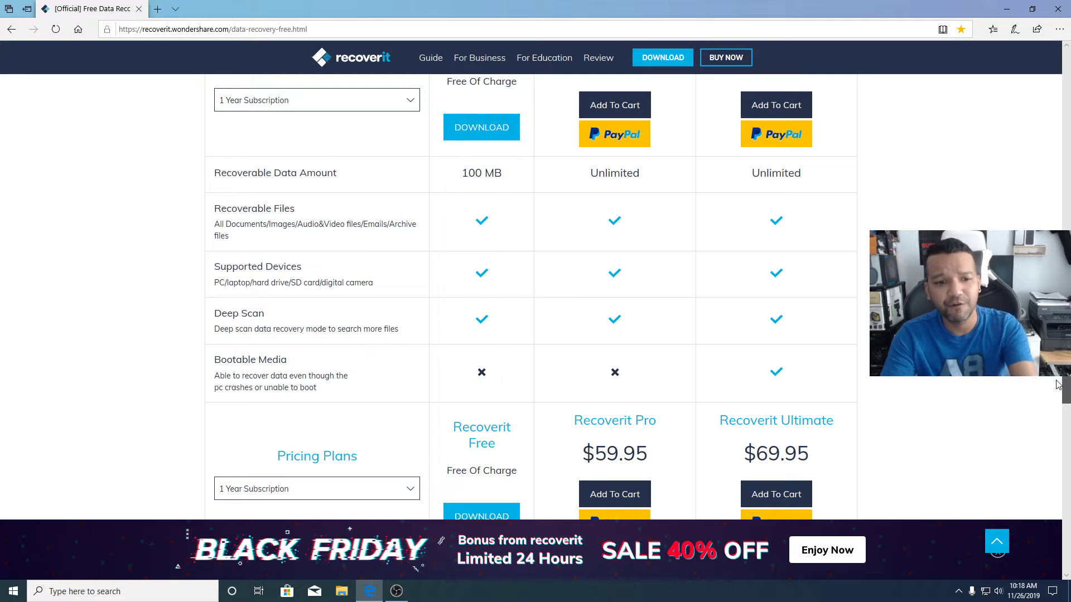
pyautogui.scroll(1, 268, 413)
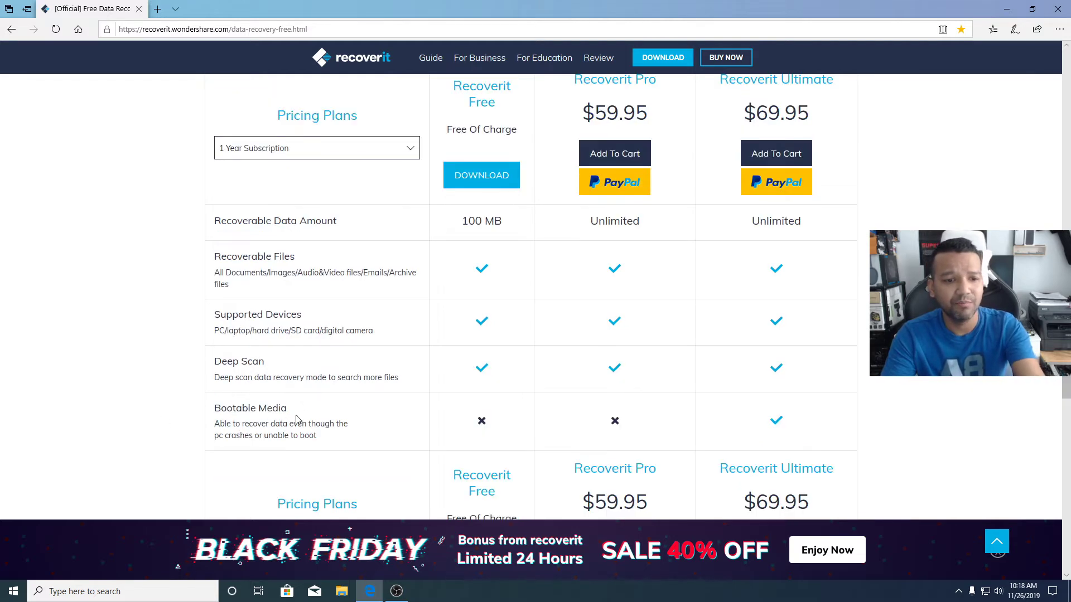
# - Return to the product overview and view the details of the supported storage devices
pyautogui.moveTo(1065, 386); pyautogui.dragTo(1066, 133)
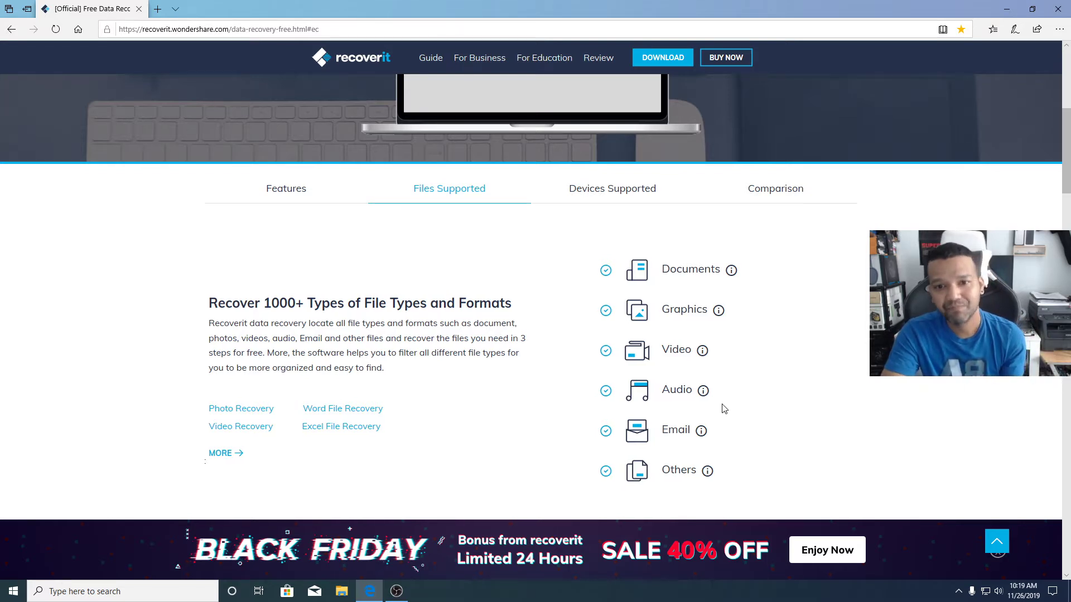
pyautogui.click(600, 190)
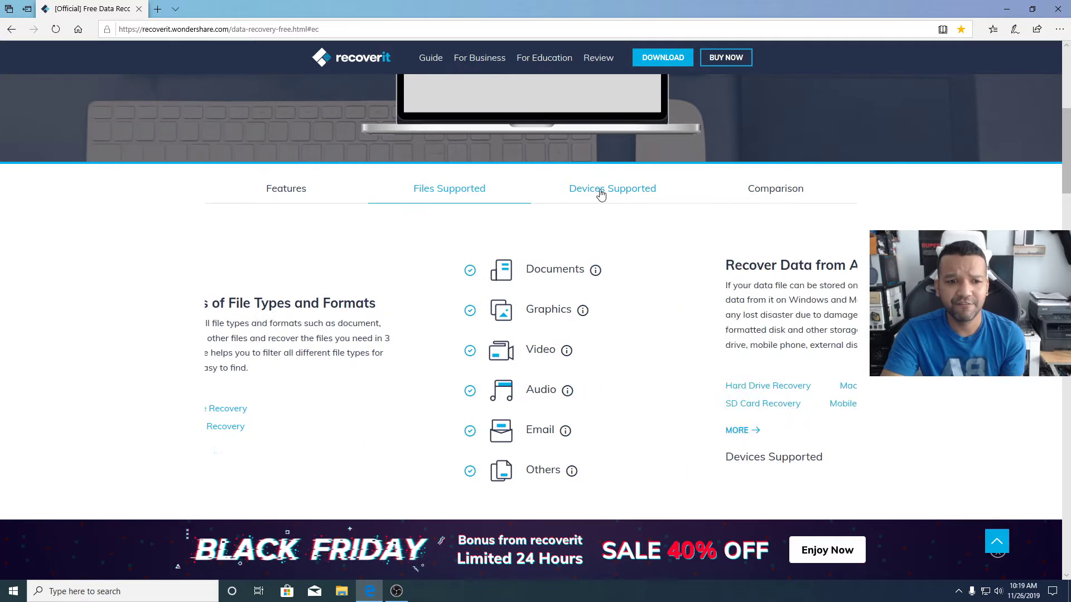
pyautogui.scroll(-2, 806, 365)
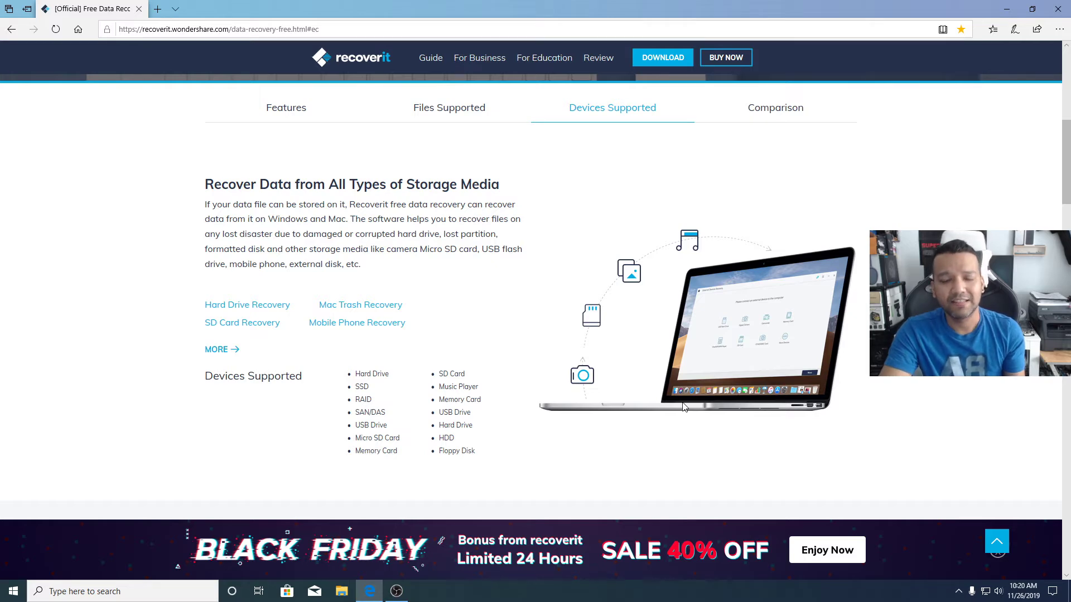
# - Open the edition comparison and review the pricing plans and features of each edition
pyautogui.click(767, 115)
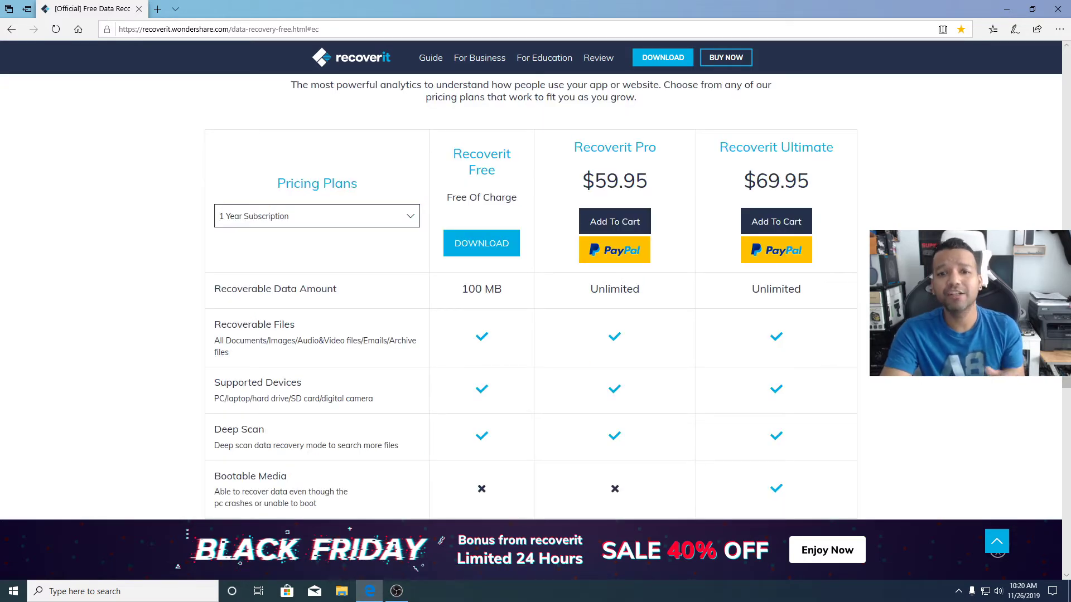
pyautogui.scroll(4, 531, 212)
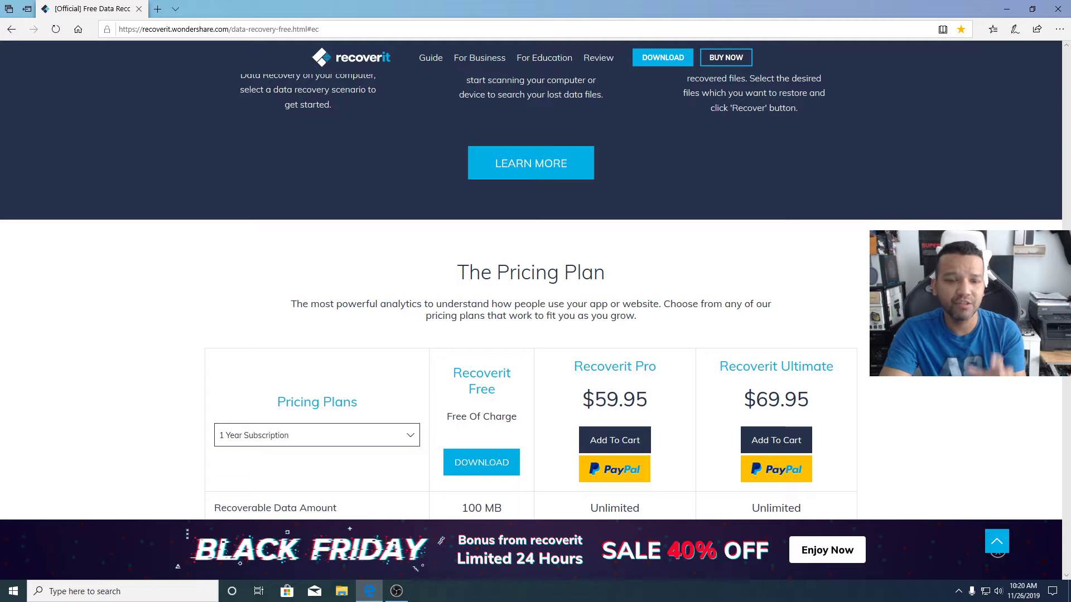
pyautogui.scroll(-4, 531, 295)
pyautogui.scroll(1, 531, 296)
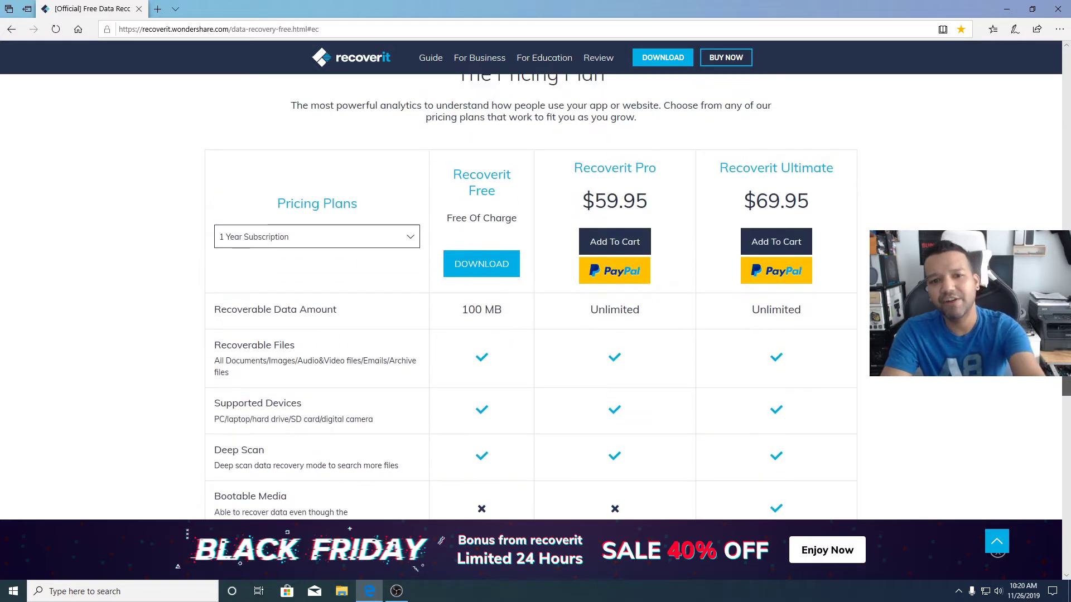
pyautogui.scroll(-5, 531, 296)
pyautogui.press('Home')
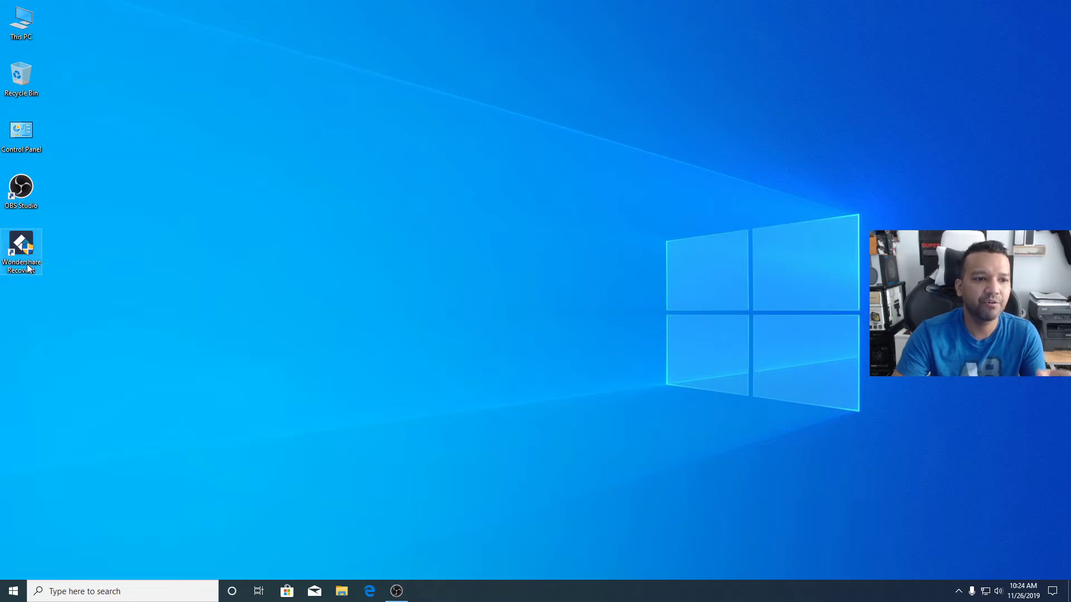
# - Launch Wondershare Recoverit from the desktop and allow it to run
pyautogui.doubleClick(21, 251)
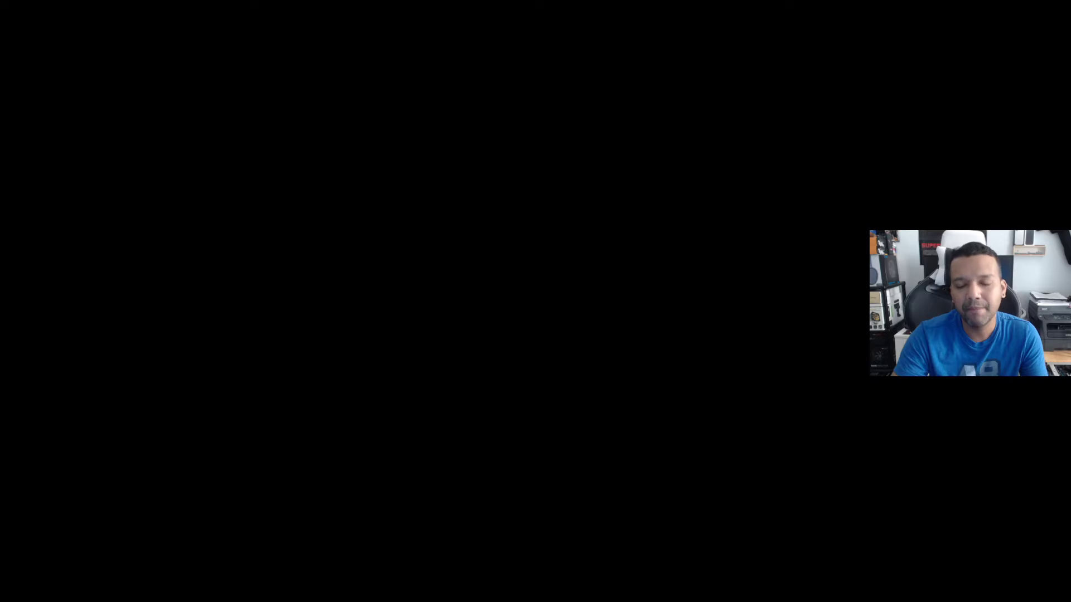
pyautogui.click(500, 371)
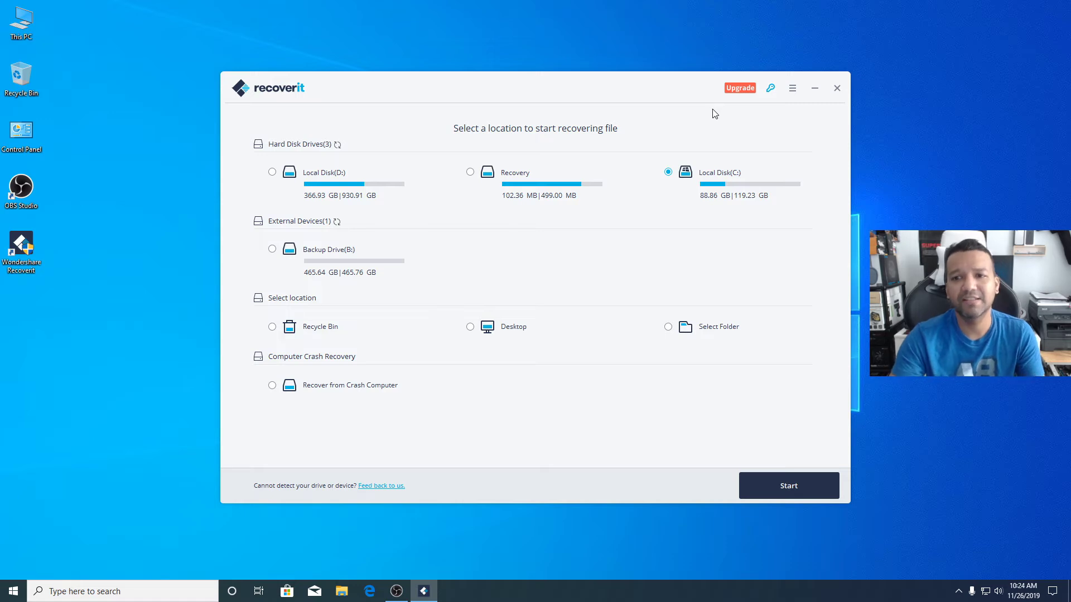
# - View the upgrade plans and the sign-in or registration dialog, closing each without buying or registering
pyautogui.click(739, 89)
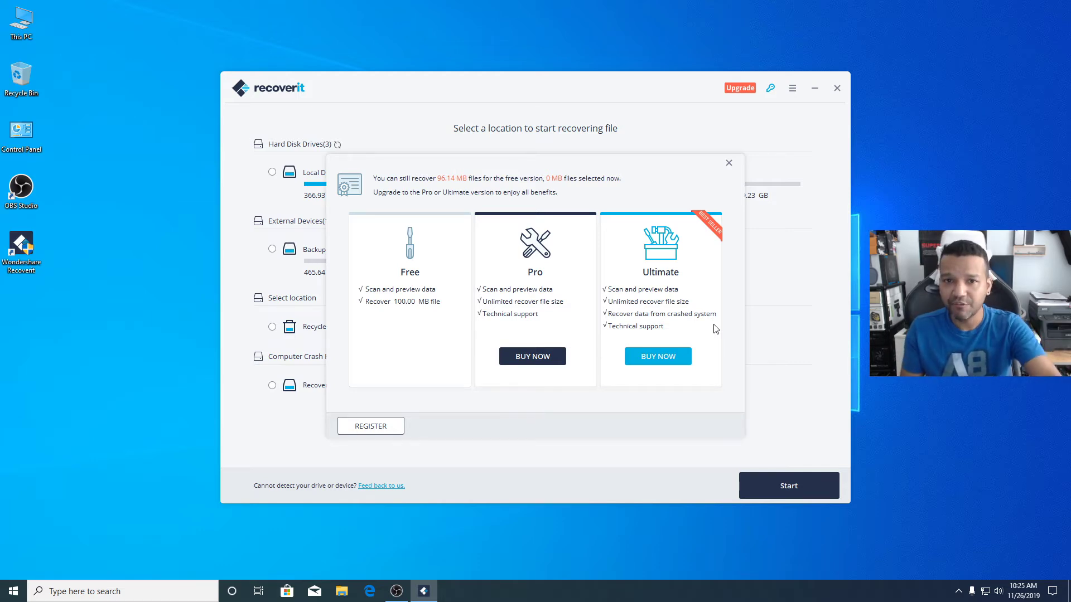
pyautogui.click(729, 163)
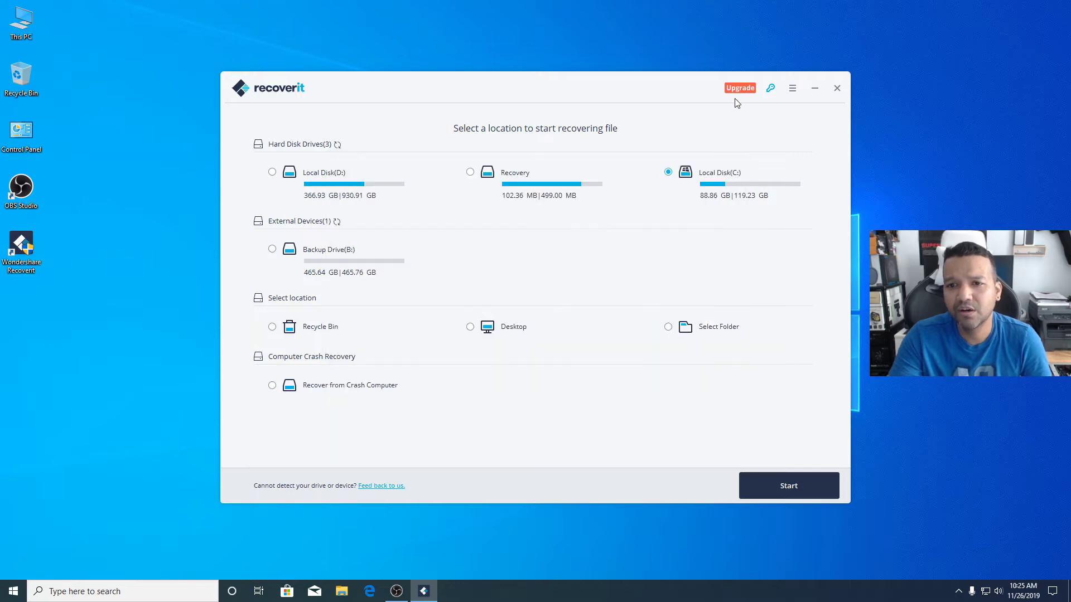
pyautogui.click(770, 90)
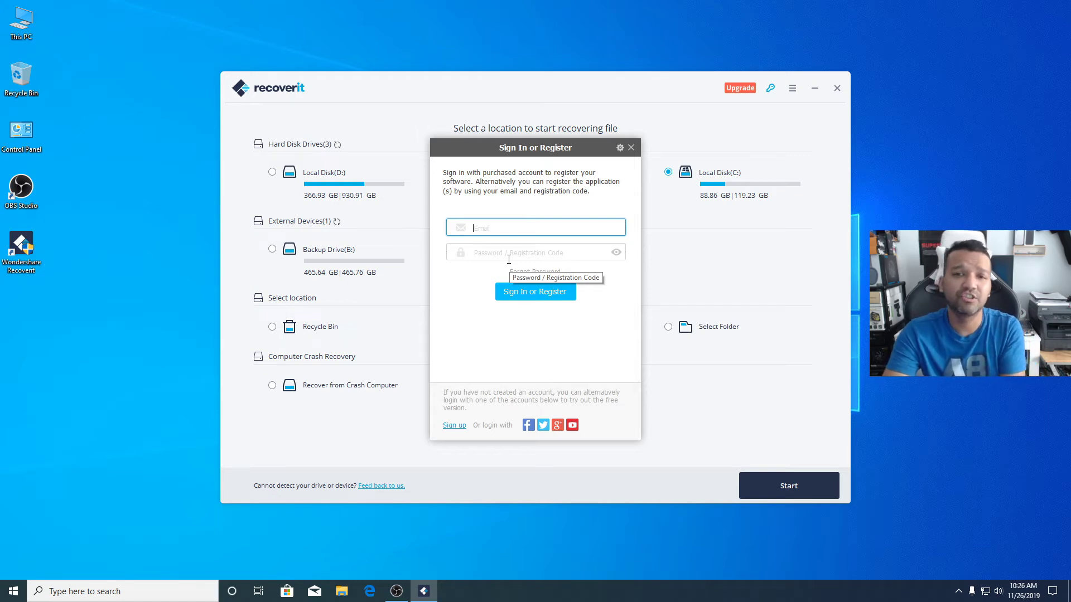
pyautogui.click(630, 148)
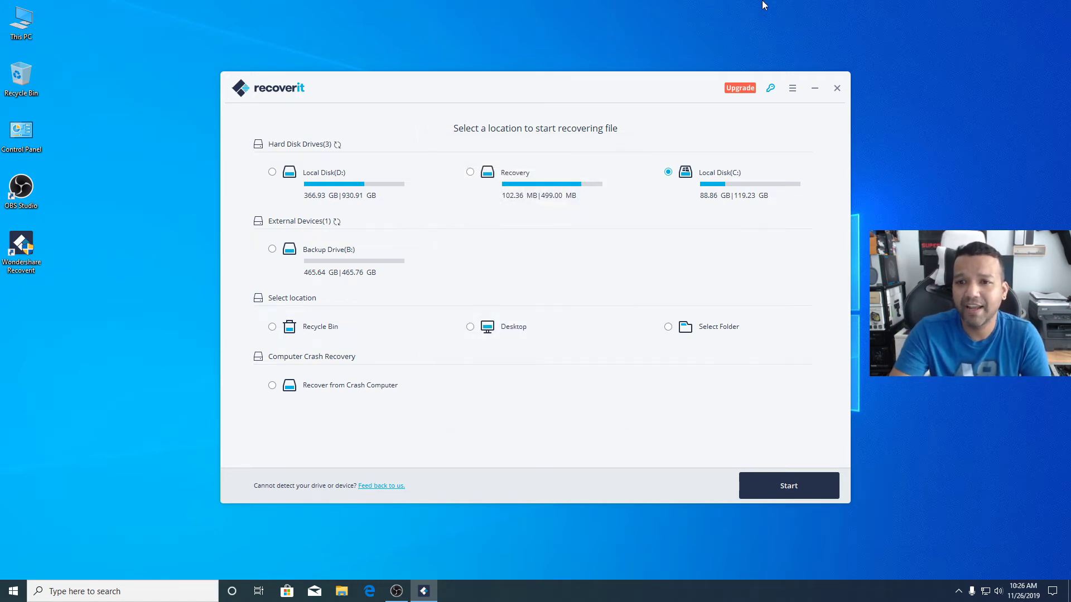
# - Look through Recoverit's additional program options, such as Disk Tools and Check for Updates, without choosing any
pyautogui.click(793, 90)
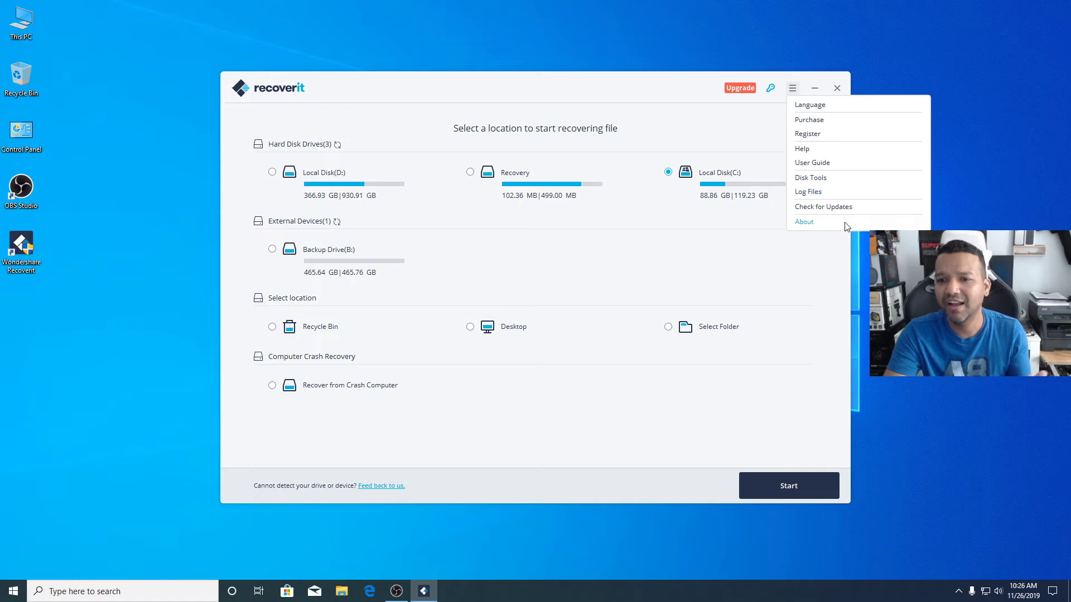
pyautogui.click(824, 270)
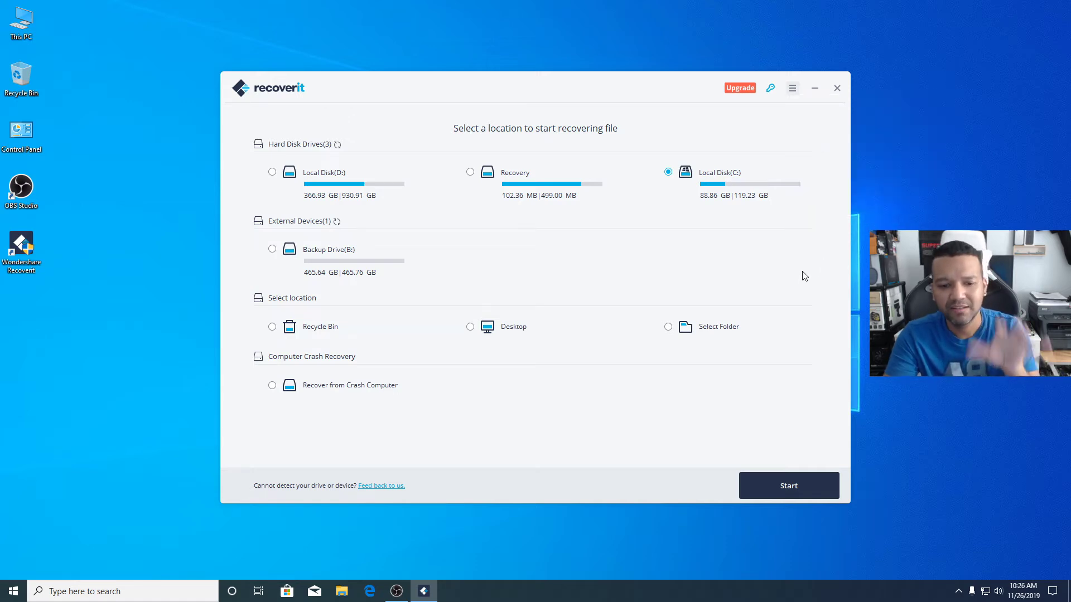
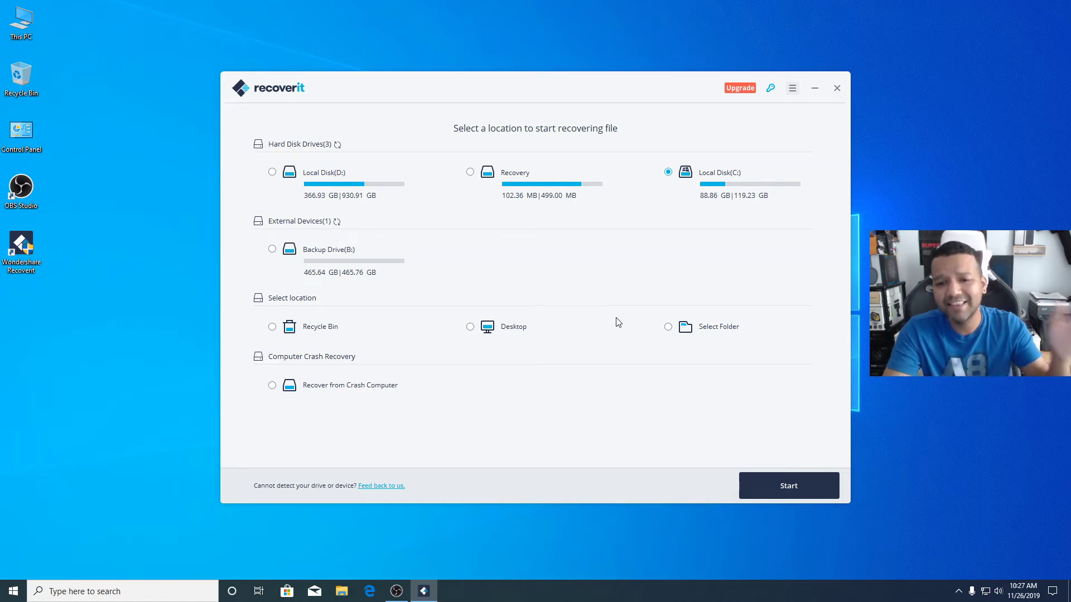
# - Browse the folder picker for a recovery location down to C:\Users\workpc\Documents and close it without confirming
pyautogui.click(669, 327)
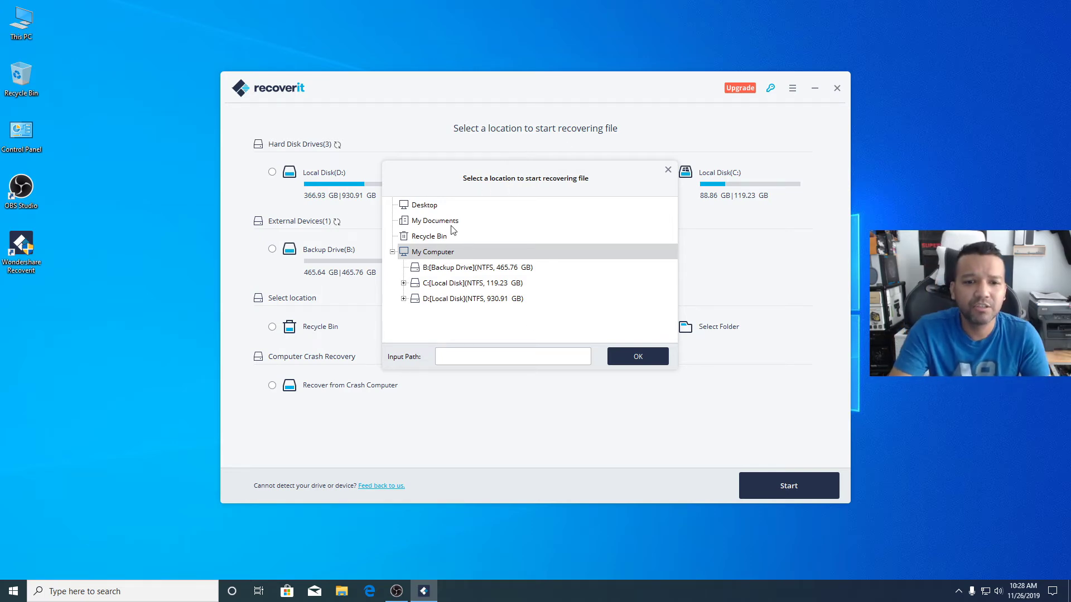
pyautogui.click(403, 284)
pyautogui.scroll(-2, 483, 283)
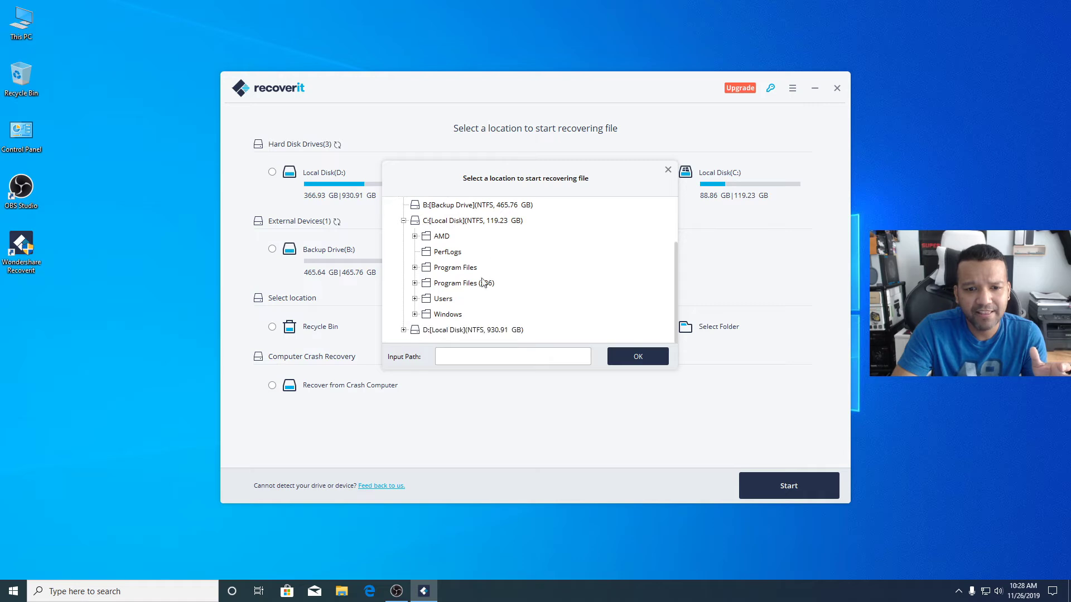
pyautogui.click(414, 299)
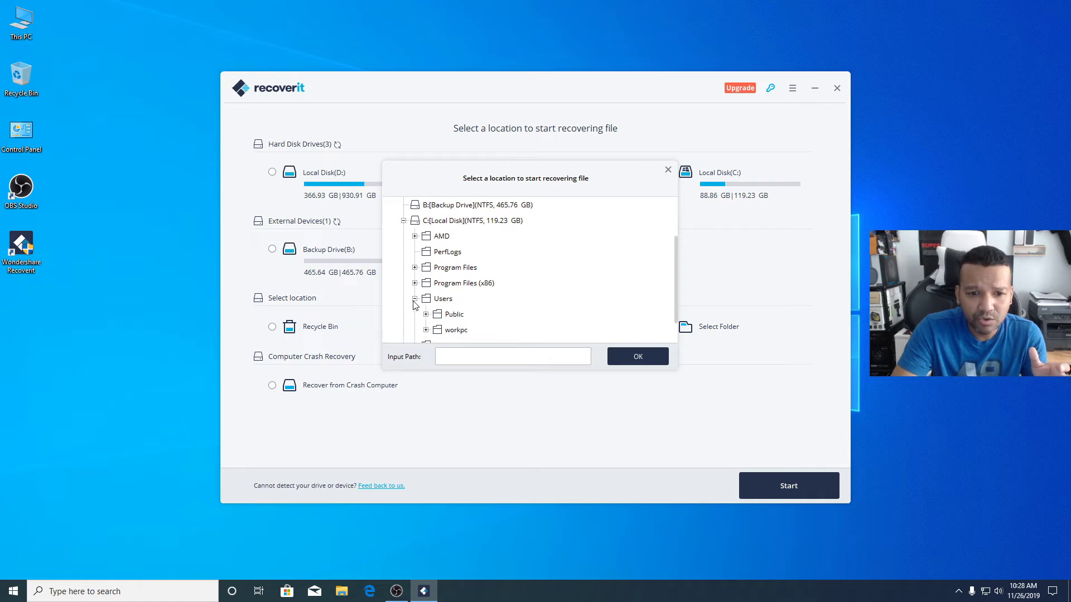
pyautogui.click(453, 332)
pyautogui.scroll(-1, 521, 302)
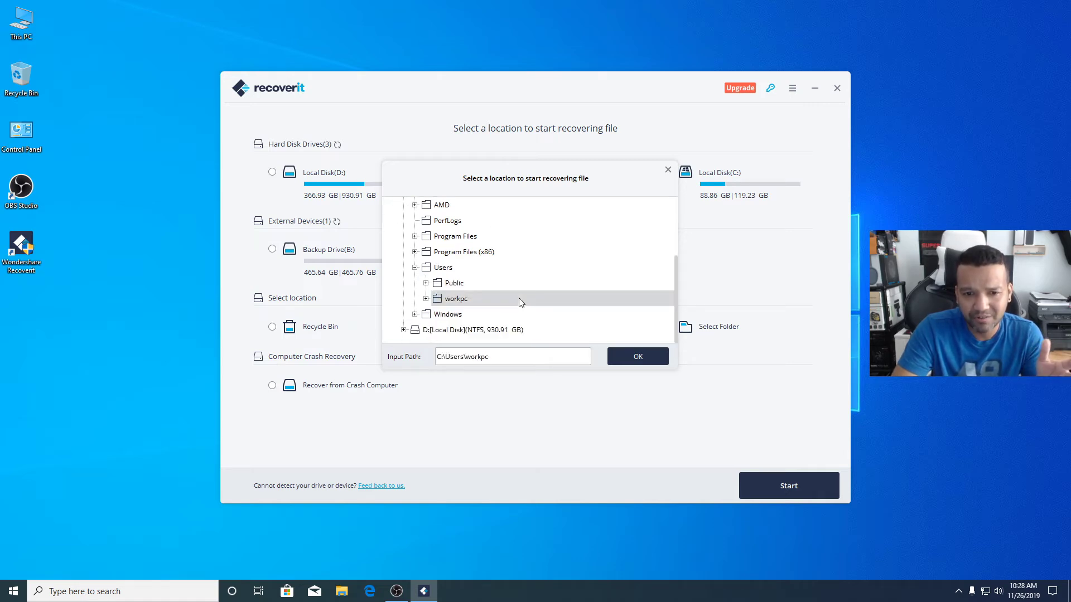
pyautogui.click(425, 299)
pyautogui.scroll(-2, 505, 292)
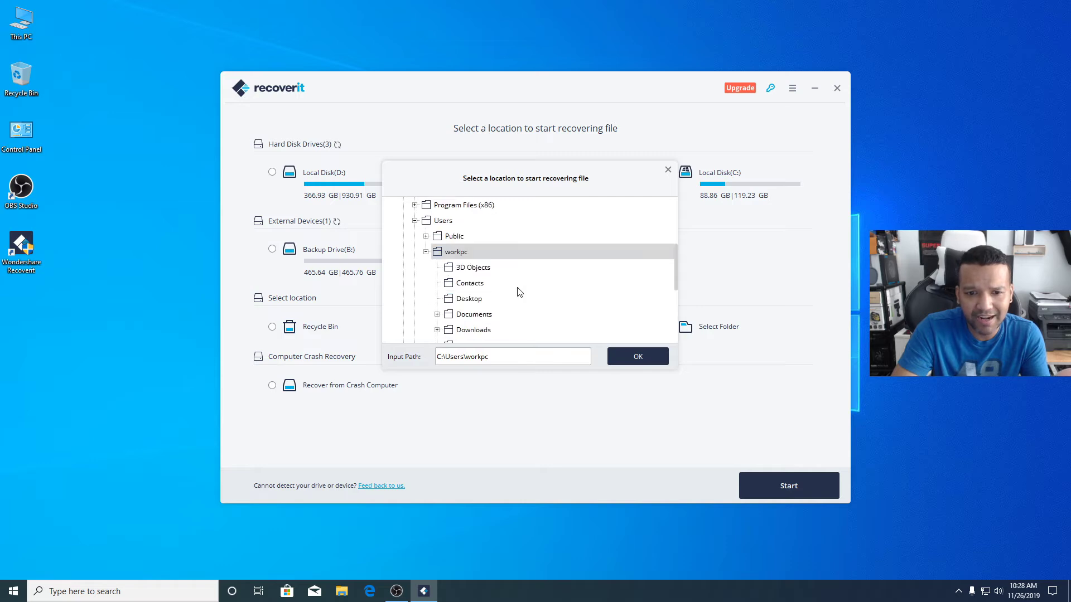
pyautogui.click(483, 322)
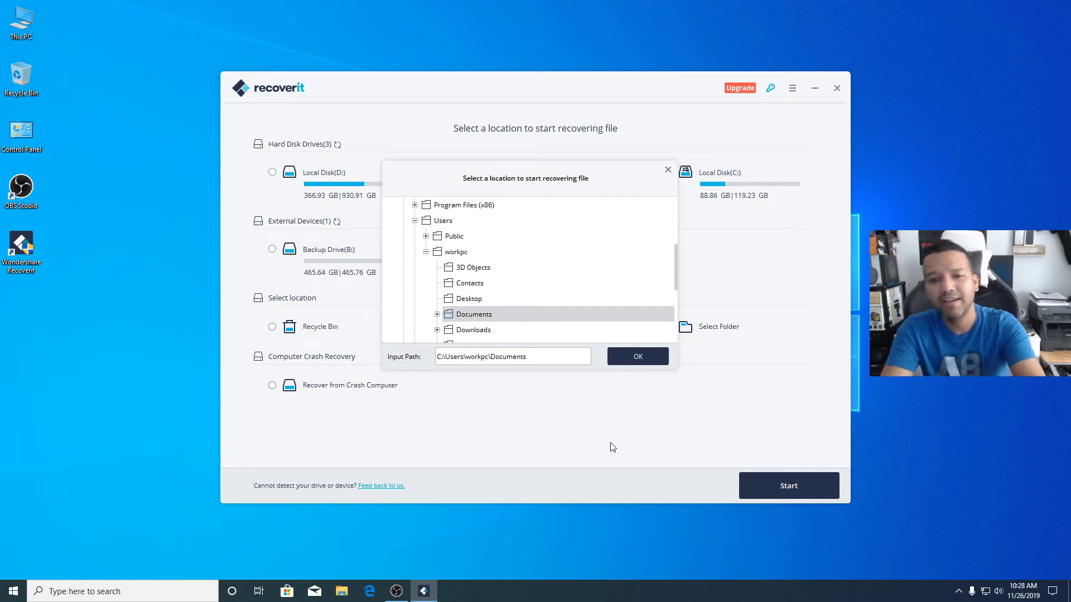
pyautogui.click(668, 171)
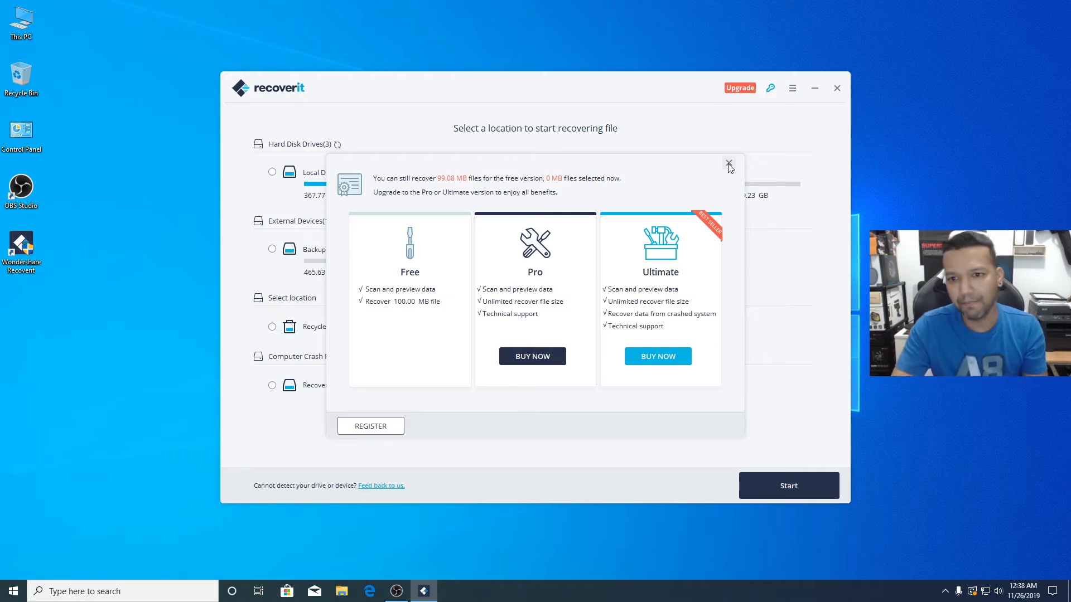
# - Dismiss the upgrade plans window and open Backup Drive (B:) in File Explorer
pyautogui.click(728, 163)
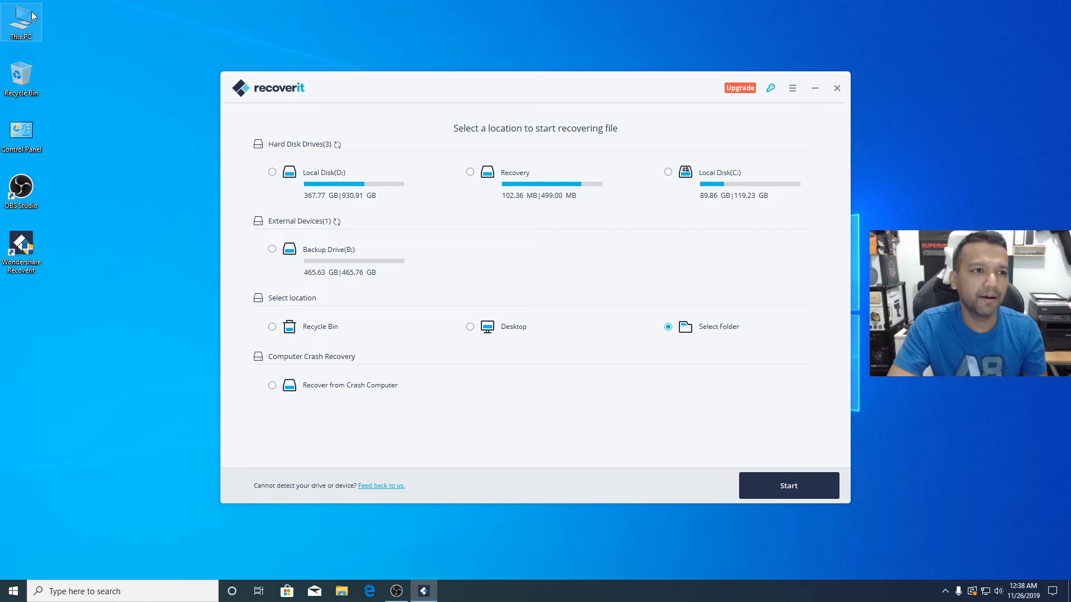
pyautogui.doubleClick(22, 29)
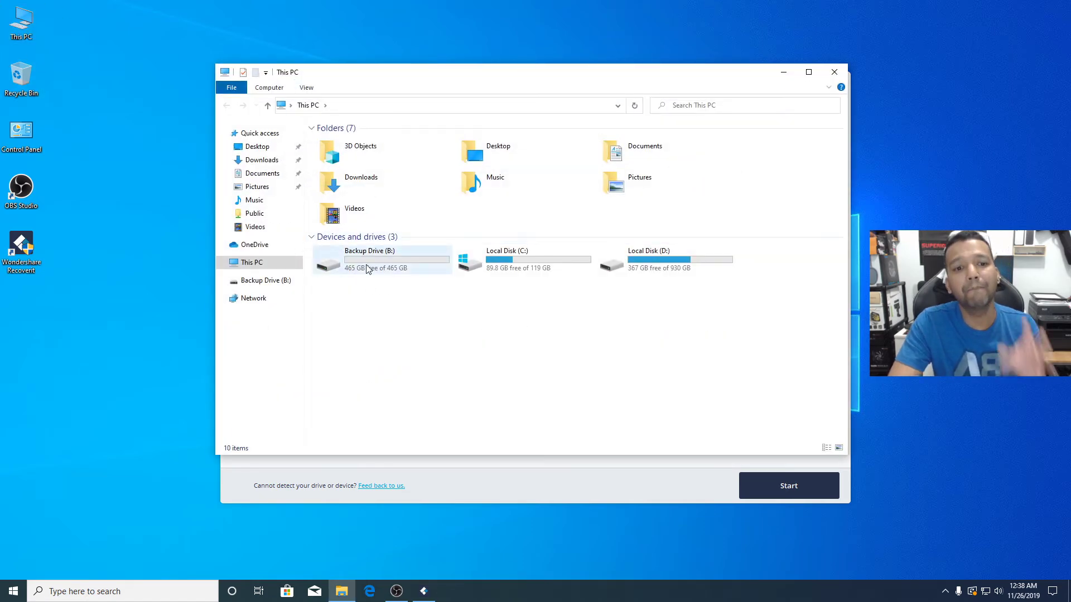
pyautogui.doubleClick(367, 268)
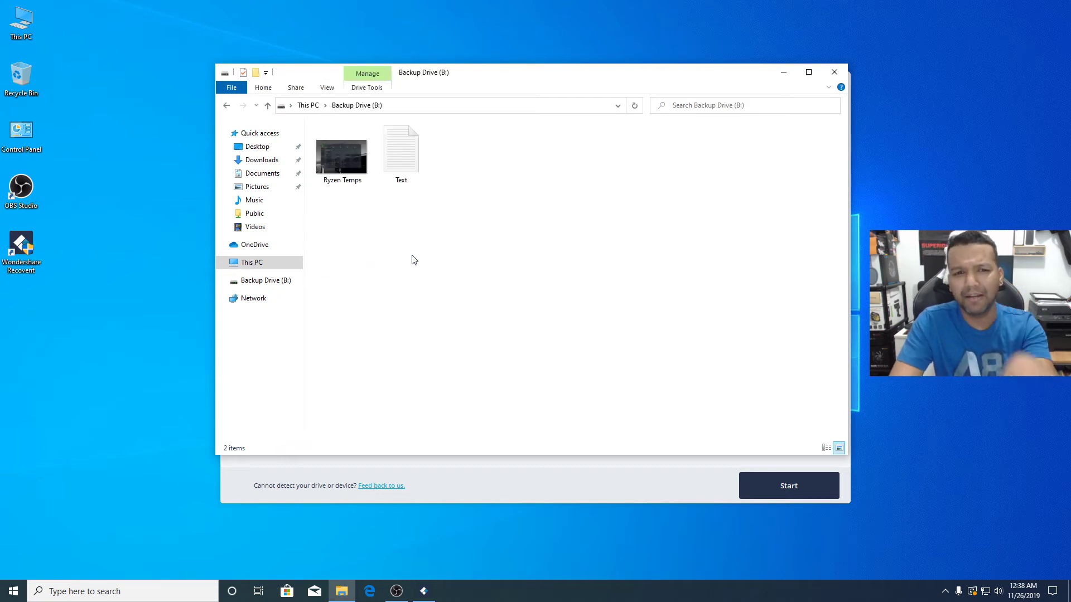
# - Preview the Ryzen Temps image on the backup drive, close it, and open the Text file to check its contents
pyautogui.doubleClick(355, 162)
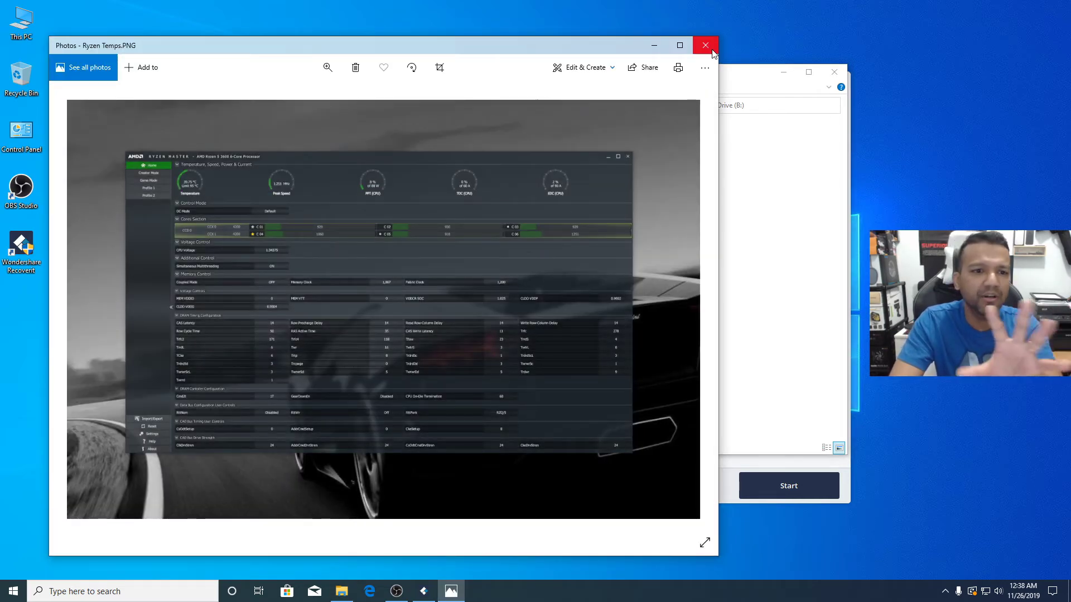
pyautogui.click(713, 52)
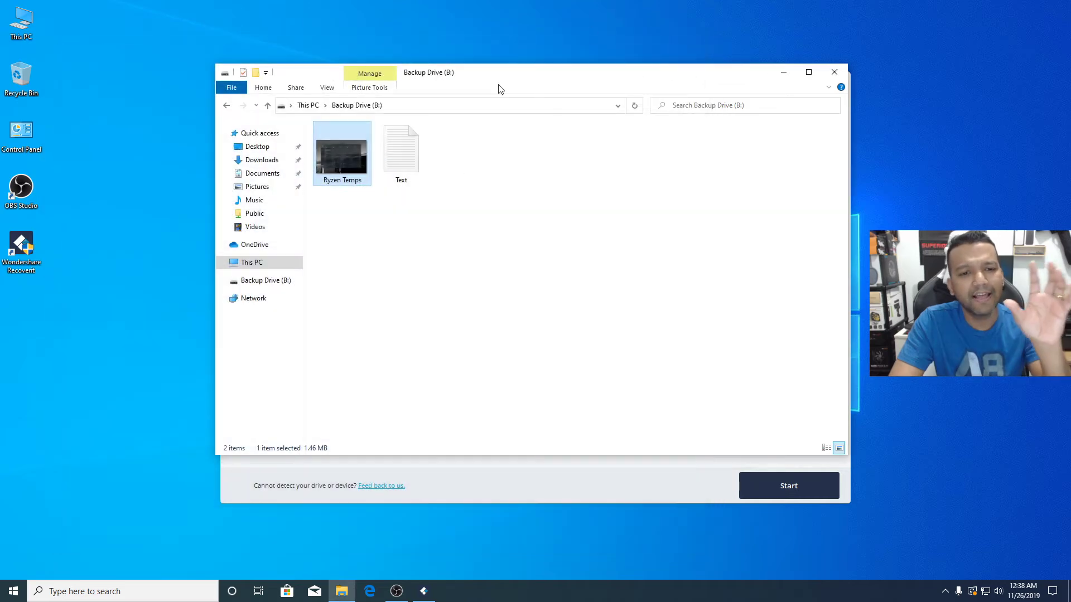
pyautogui.doubleClick(407, 152)
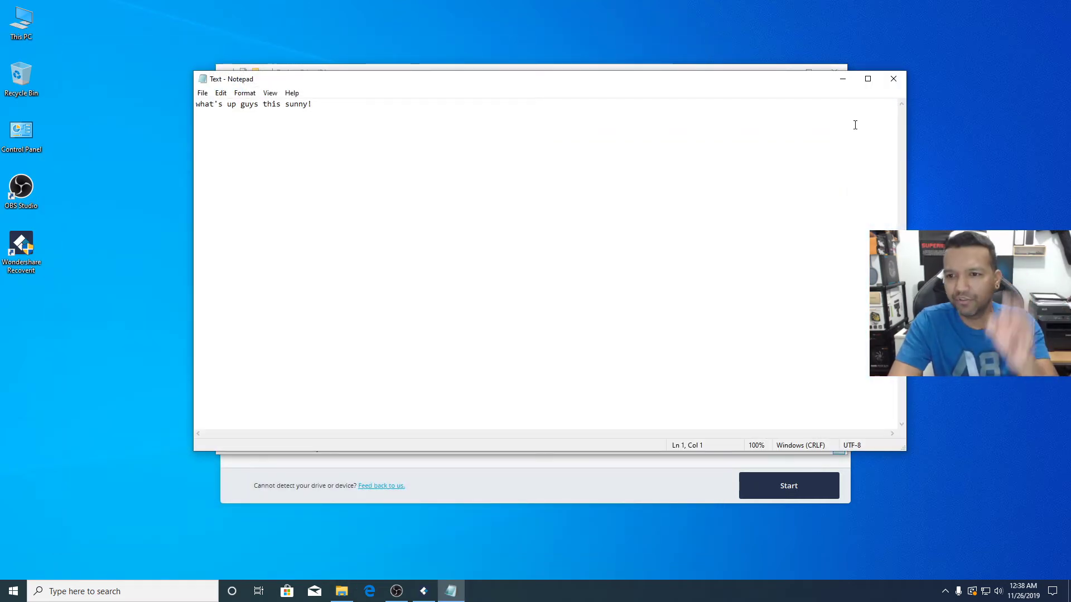
# - Close the opened text file, delete Ryzen Temps and Text from Backup Drive (B:), and close the drive window
pyautogui.click(893, 78)
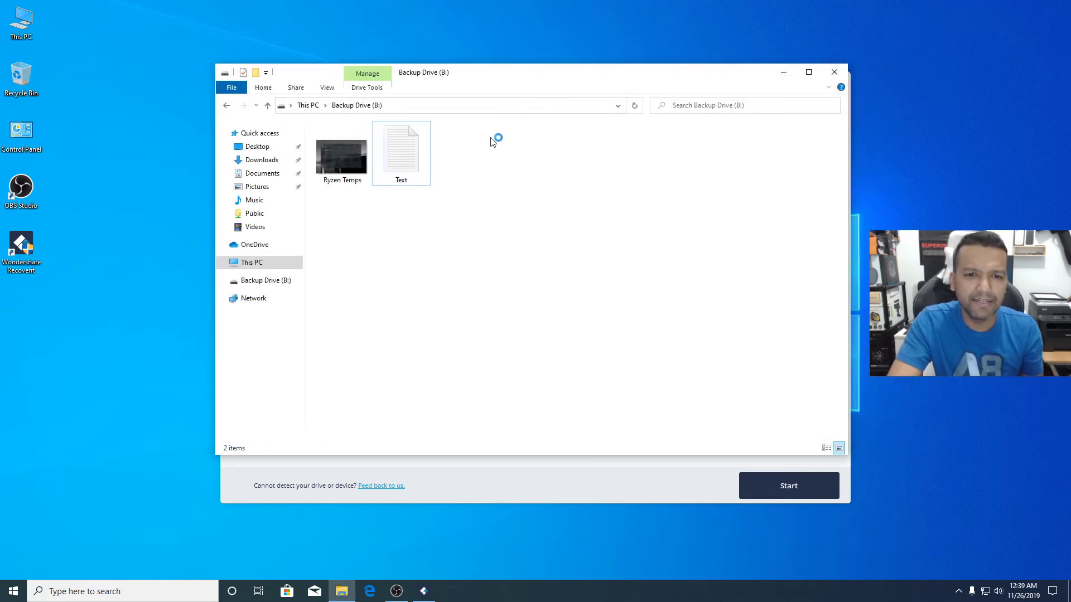
pyautogui.moveTo(485, 120); pyautogui.dragTo(354, 177)
pyautogui.rightClick(342, 169)
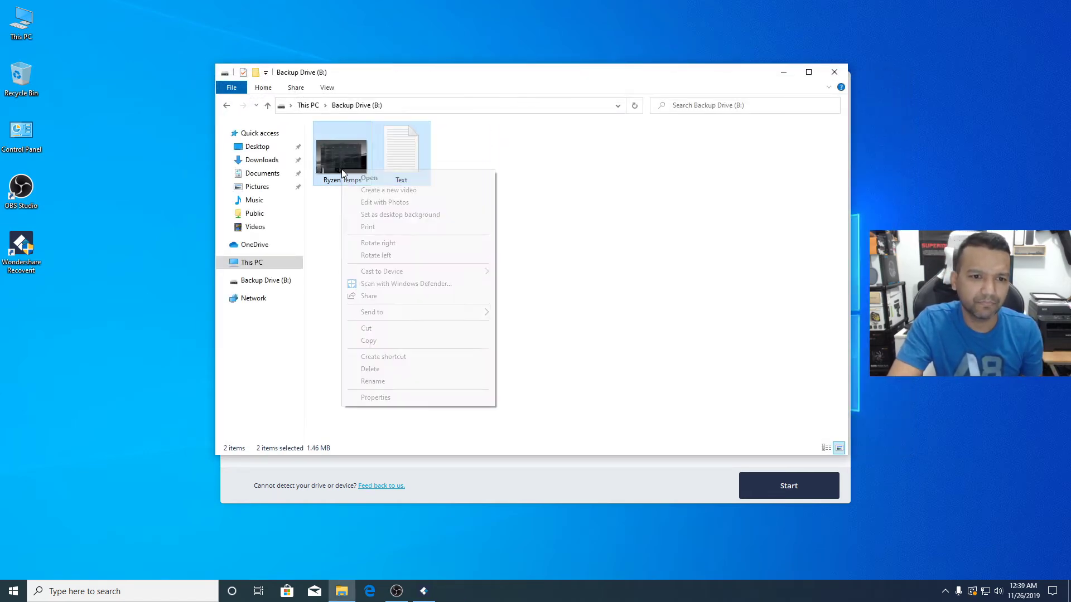
pyautogui.click(370, 368)
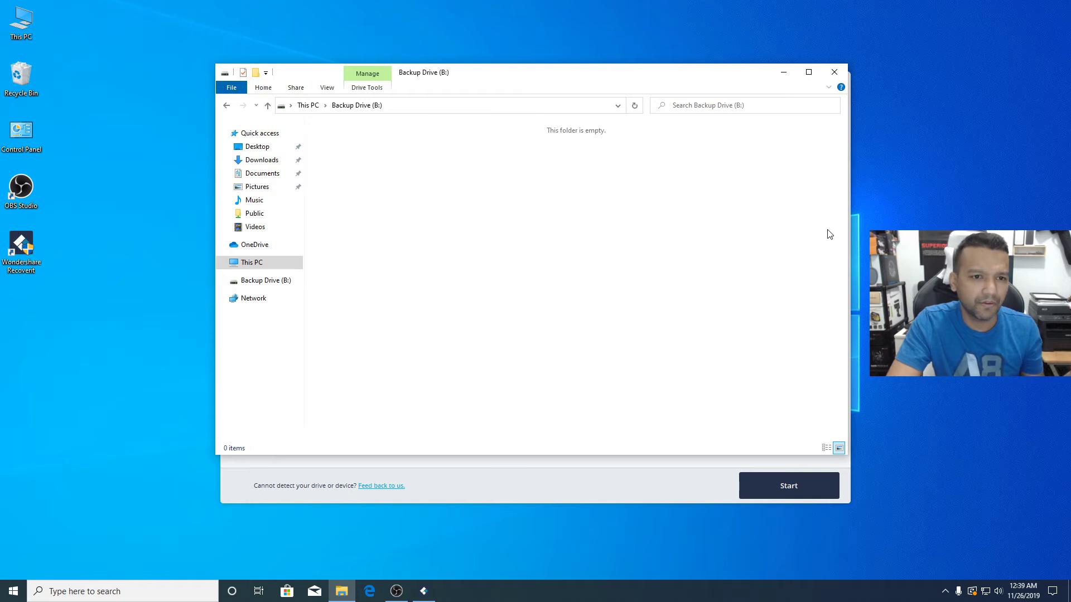
pyautogui.click(833, 73)
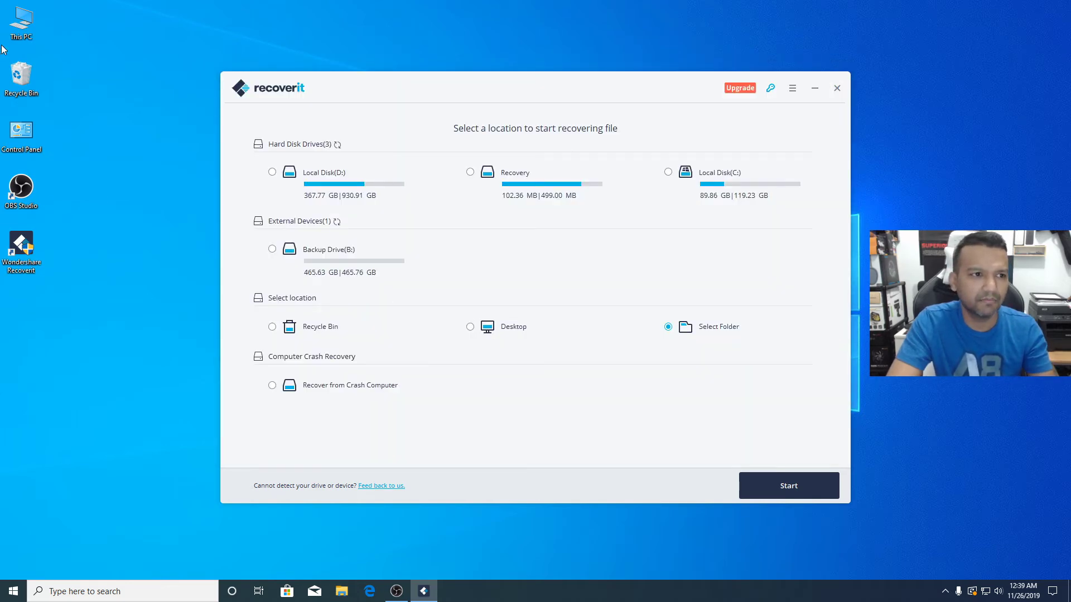
# - Reopen Backup Drive (B:) from This PC to check its contents, closing the window after each check
pyautogui.doubleClick(20, 22)
pyautogui.click(377, 266)
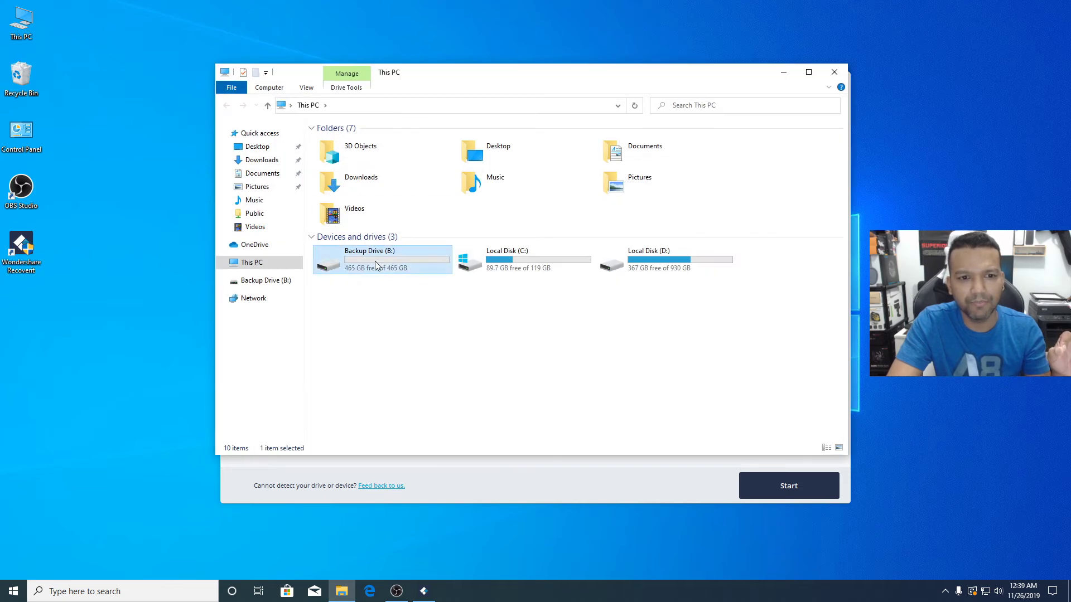
pyautogui.doubleClick(377, 266)
pyautogui.click(834, 72)
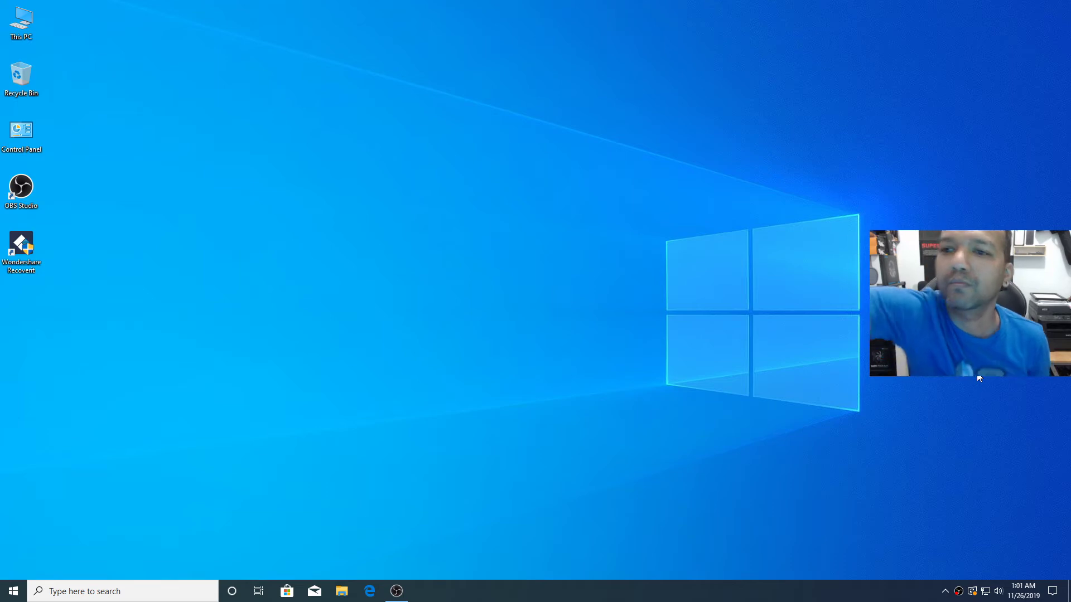
pyautogui.doubleClick(23, 25)
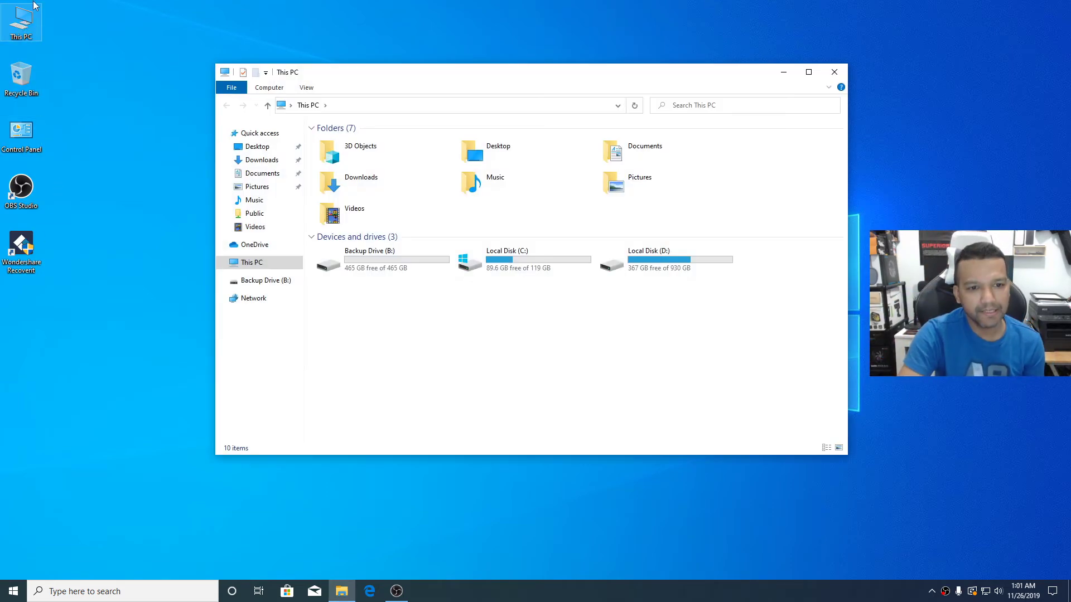
pyautogui.doubleClick(368, 270)
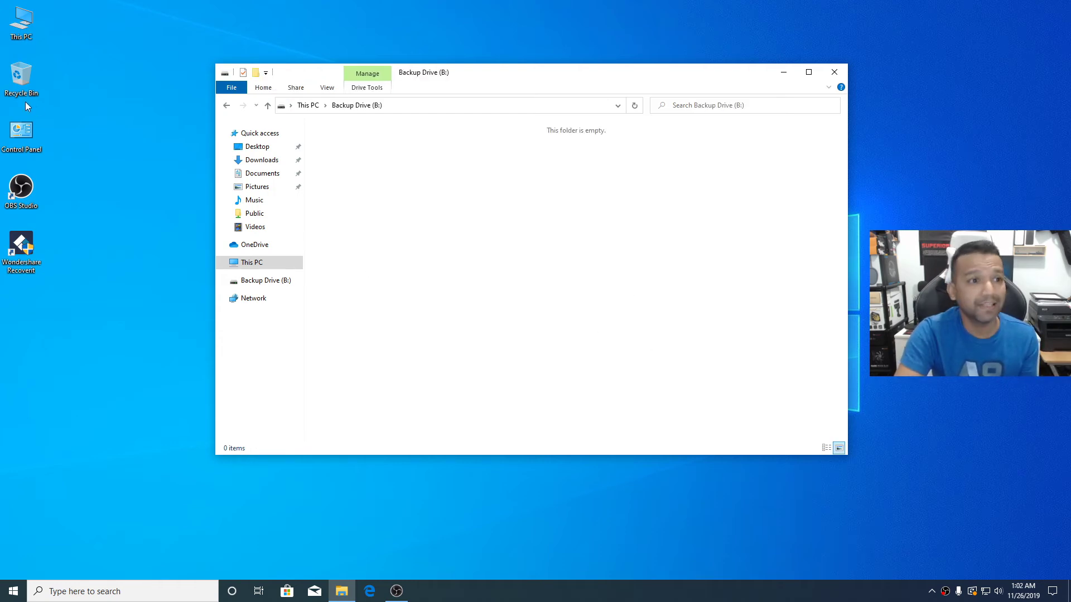
pyautogui.click(835, 77)
# - Launch Wondershare Recoverit from the desktop and allow it to run
pyautogui.click(17, 256)
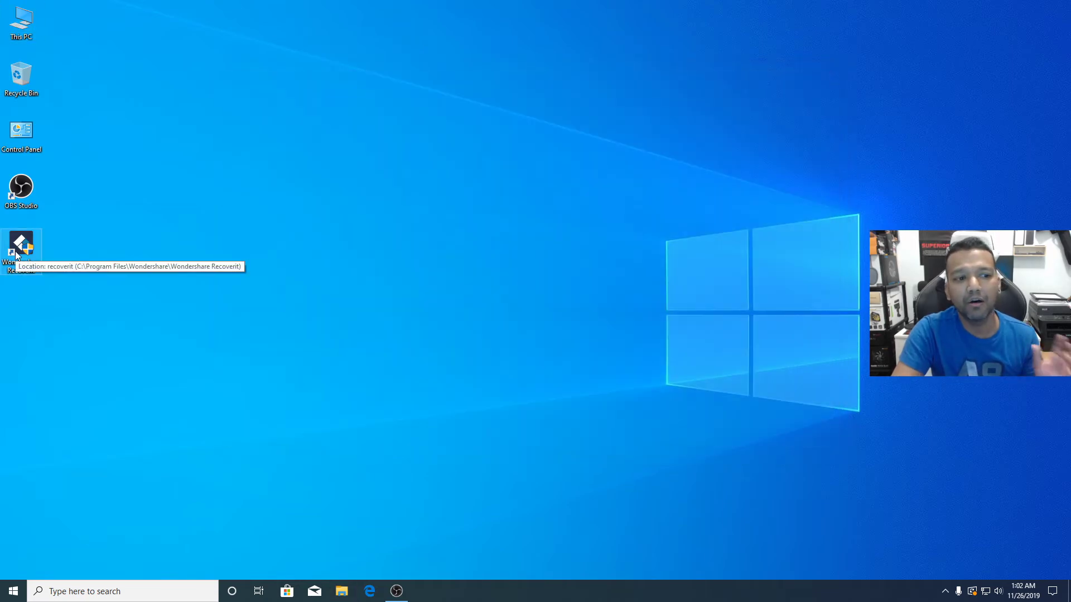
pyautogui.doubleClick(16, 256)
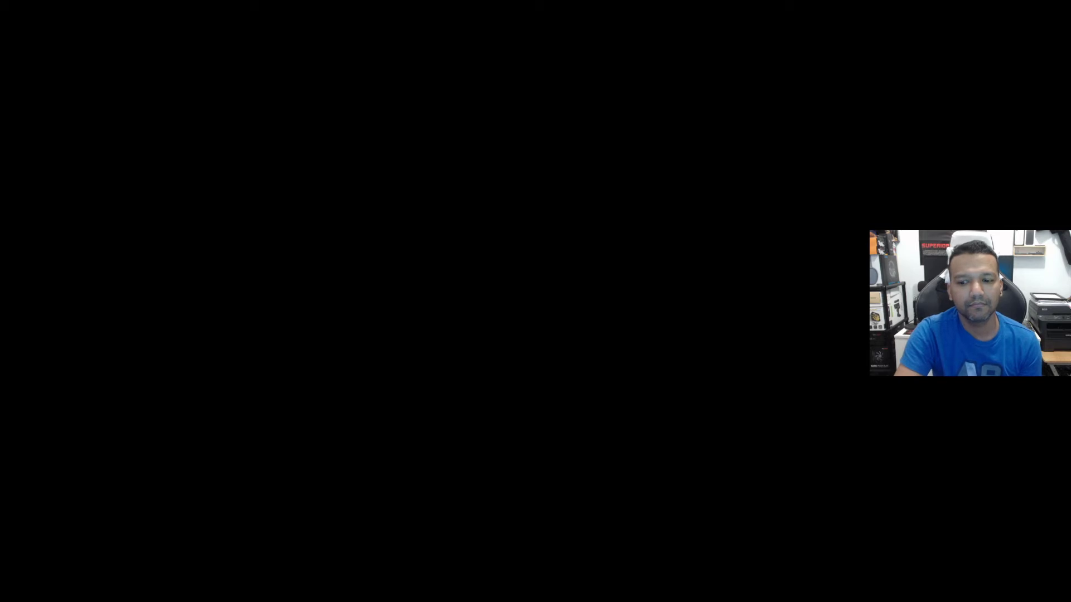
pyautogui.click(592, 400)
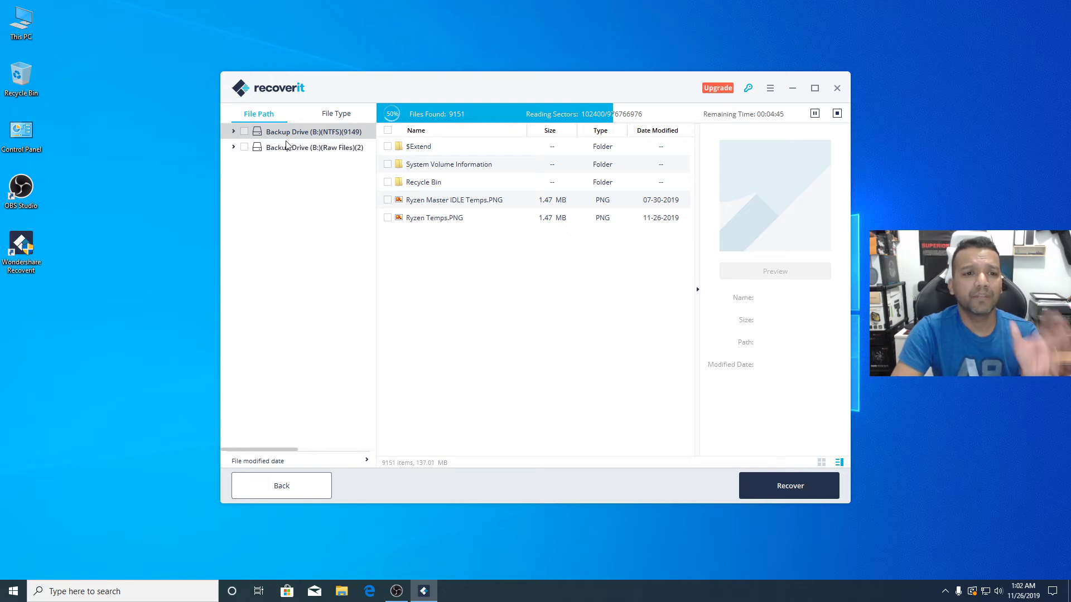
# - Group the scan results by file type and preview Ryzen_Temps.PNG among the PNG photos
pyautogui.click(334, 115)
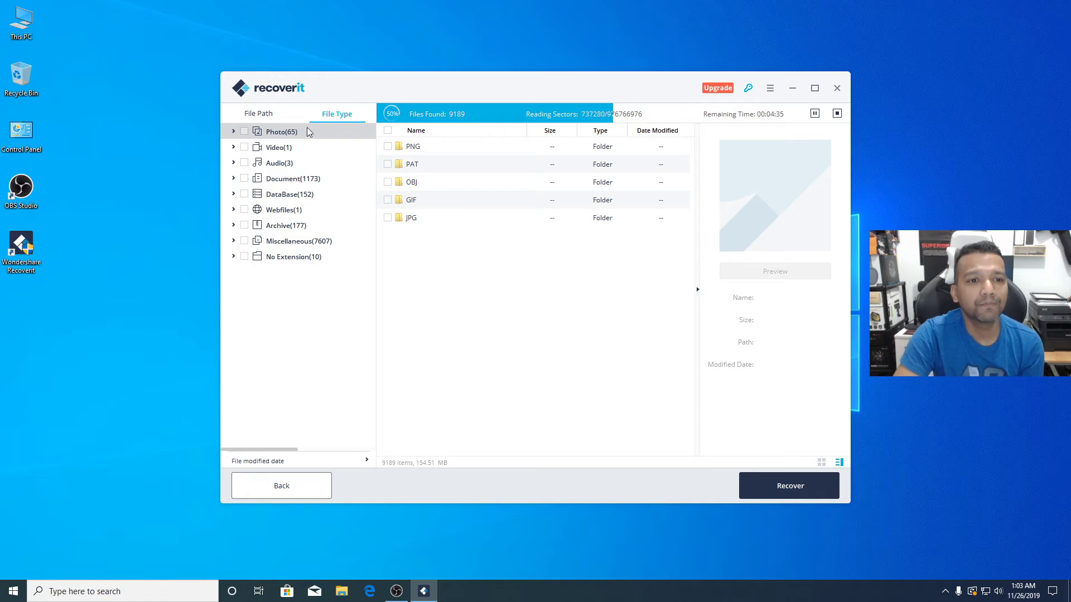
pyautogui.click(233, 133)
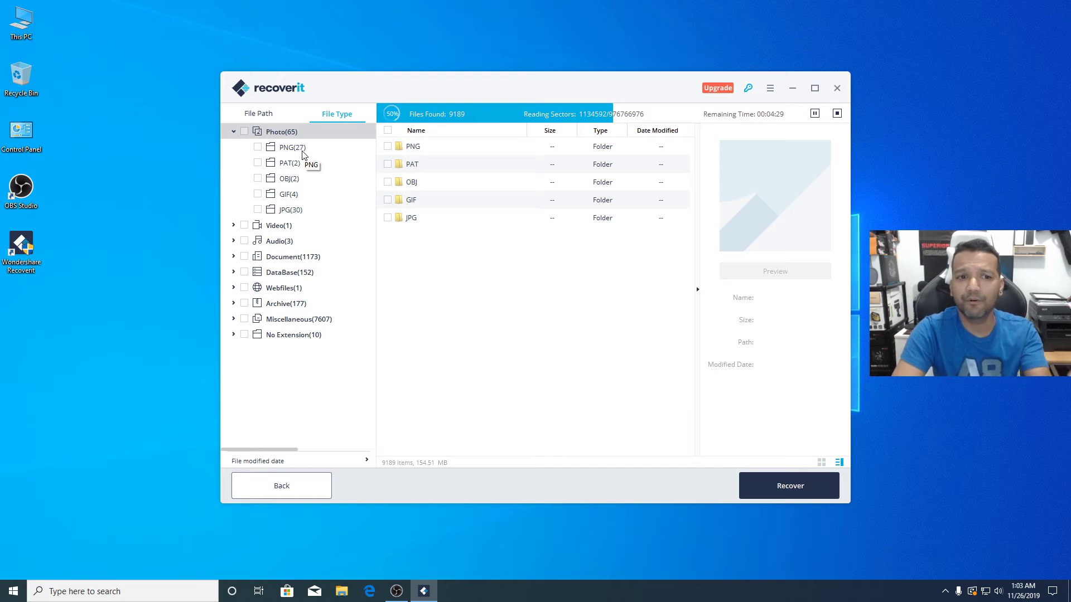
pyautogui.click(292, 149)
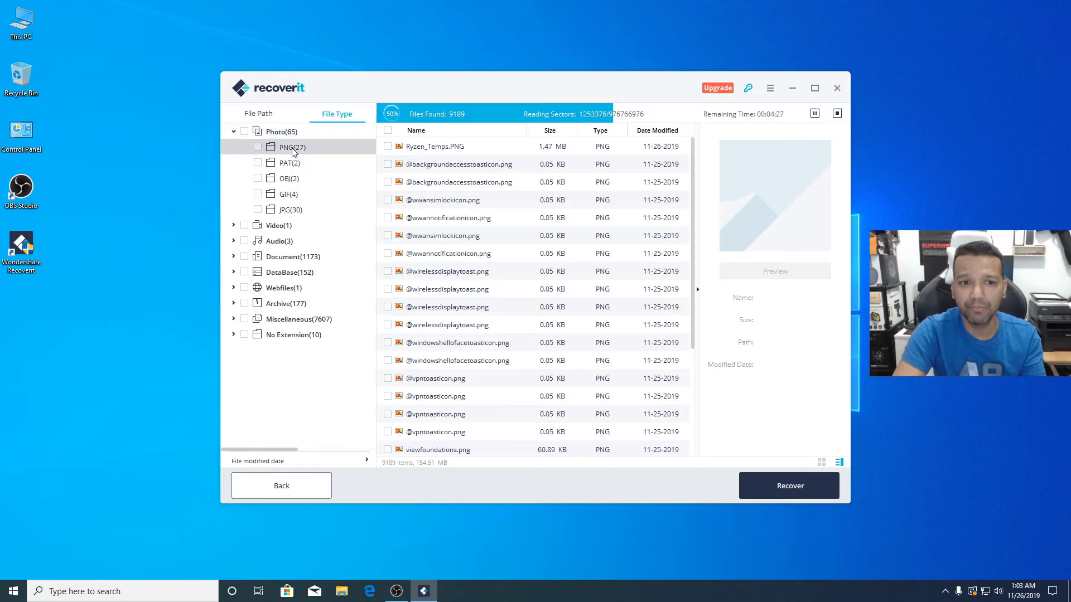
pyautogui.click(428, 149)
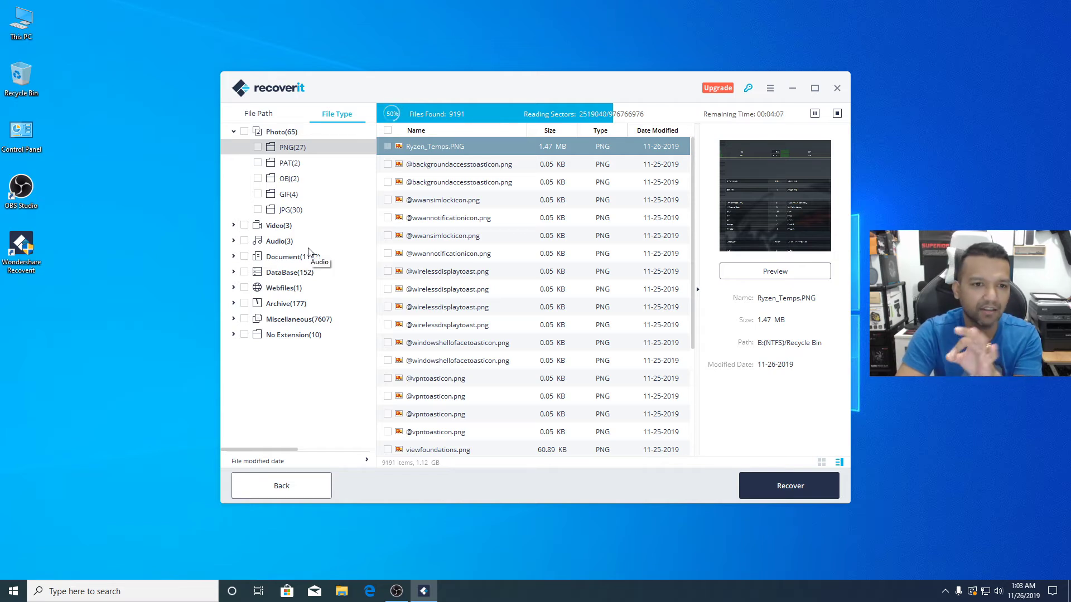
# - Expand the Document category and preview Text.txt among the TXT files
pyautogui.click(286, 258)
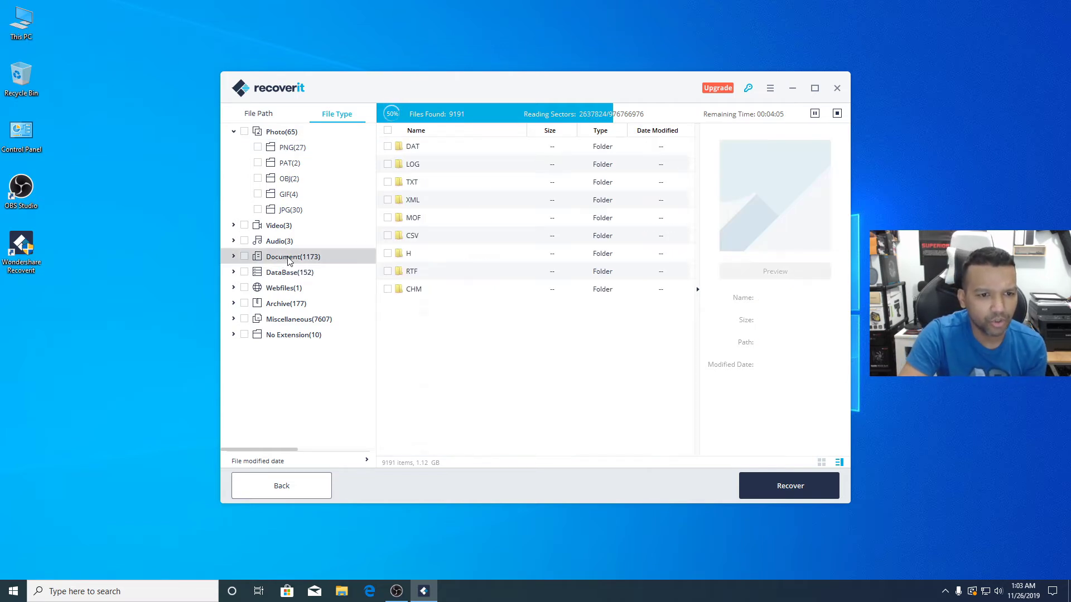
pyautogui.click(233, 257)
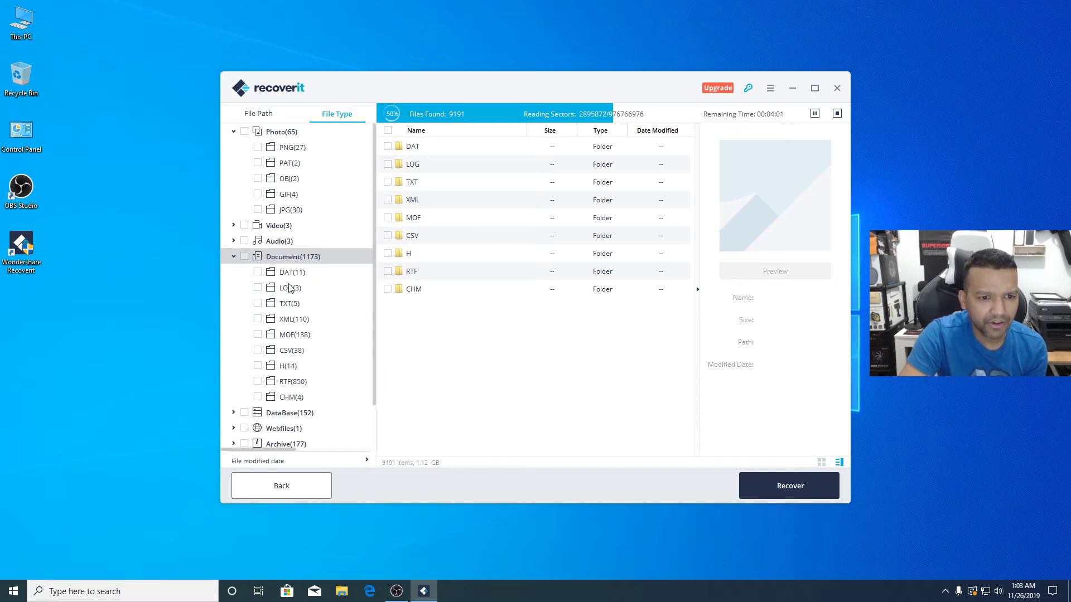
pyautogui.click(287, 307)
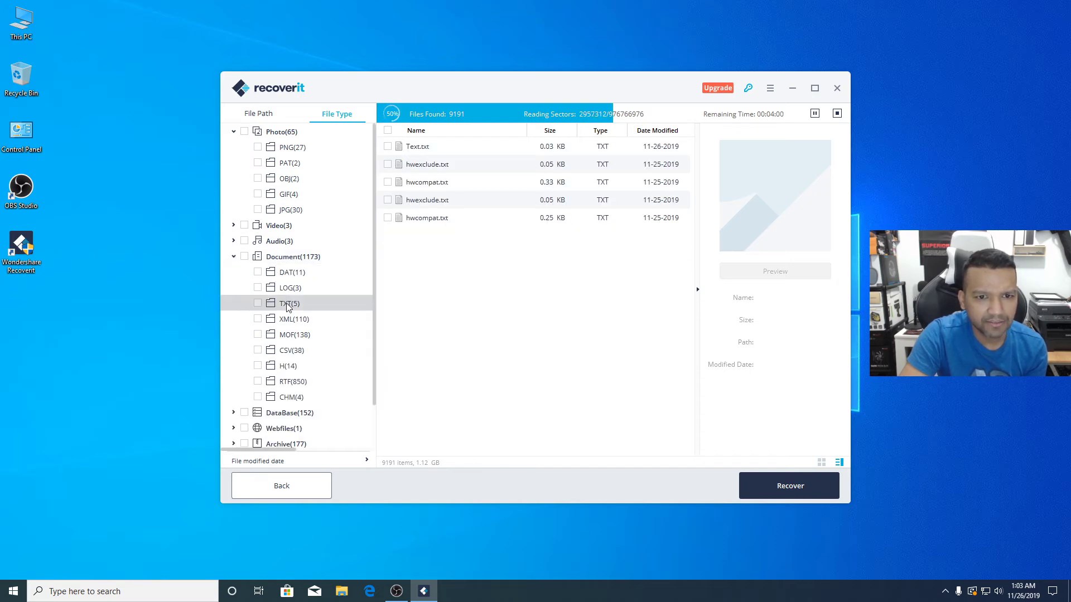
pyautogui.click(419, 147)
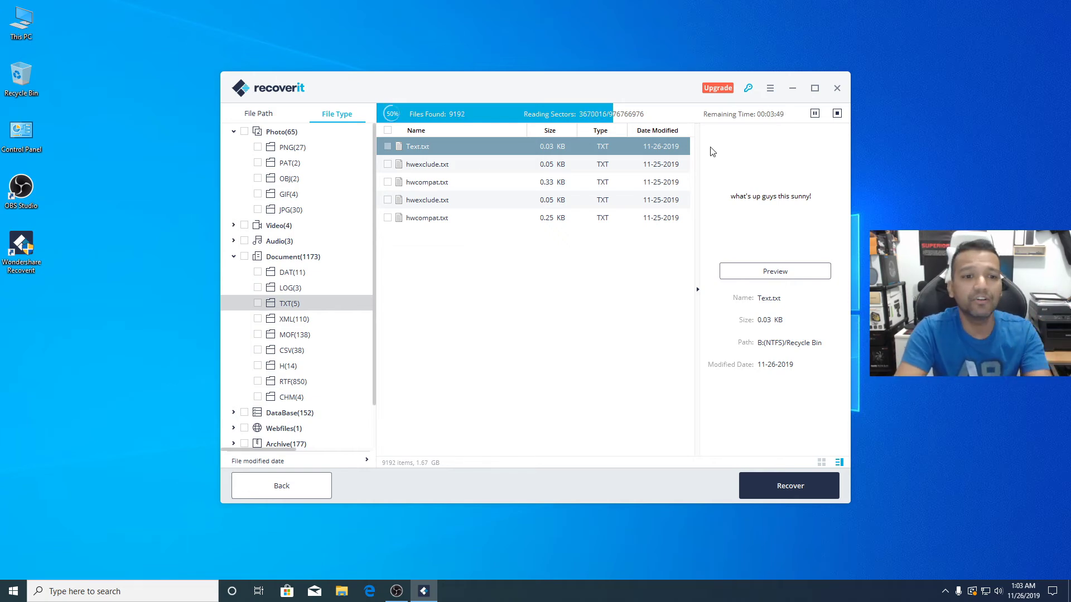
# - Stop the running scan and mark Text.txt and Ryzen_Temps.PNG for recovery
pyautogui.click(837, 113)
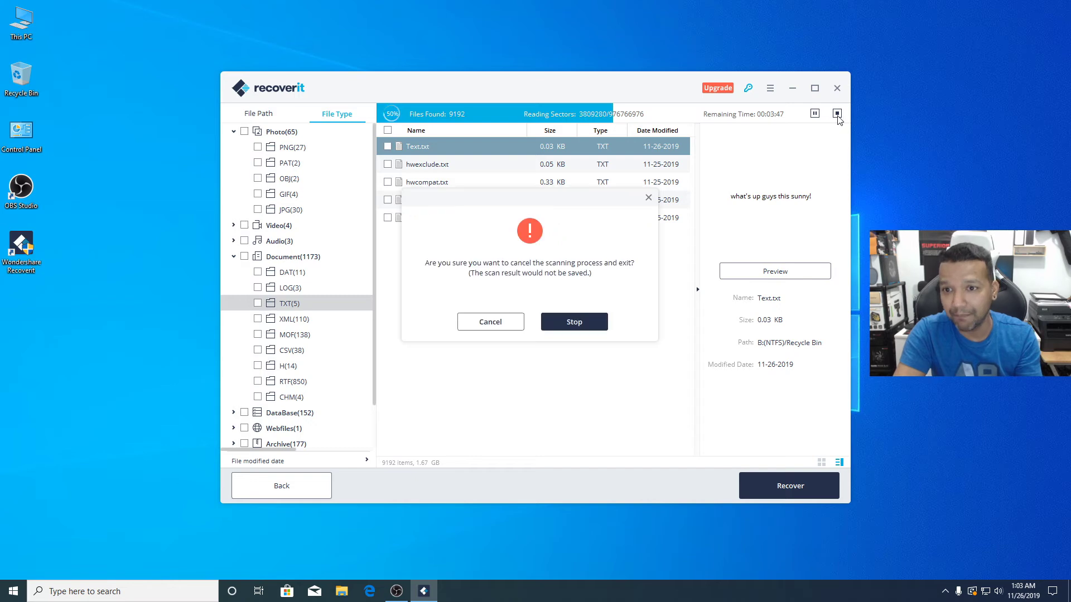
pyautogui.click(590, 322)
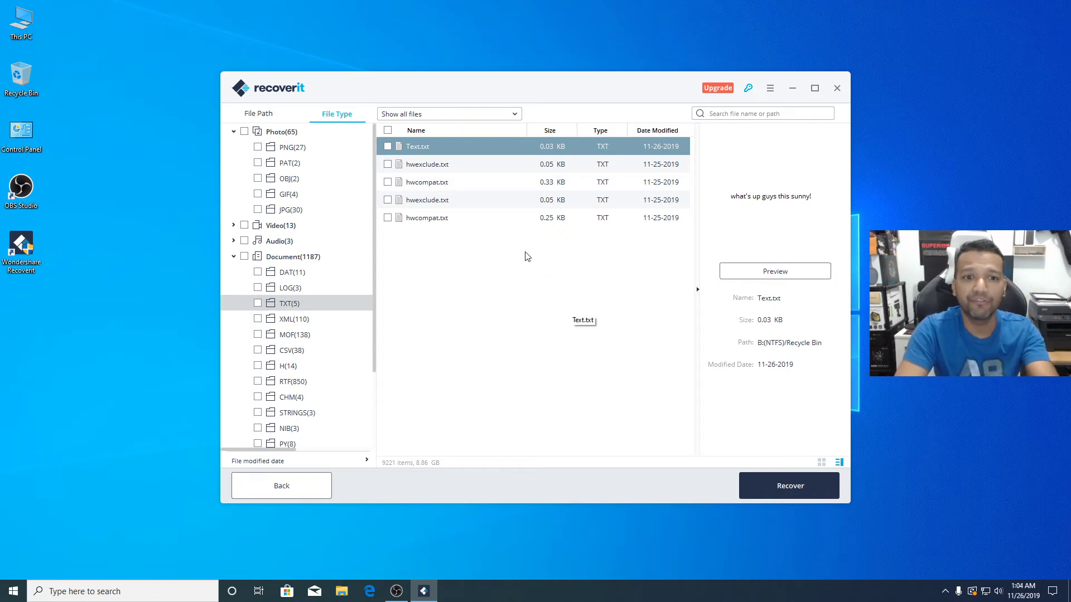
pyautogui.click(387, 146)
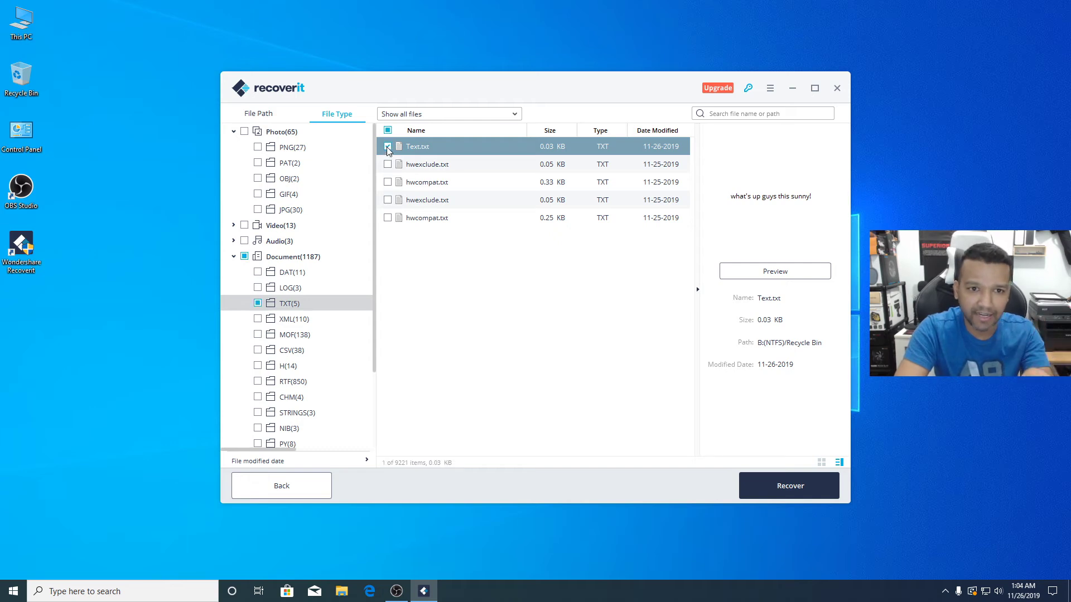
pyautogui.click(290, 150)
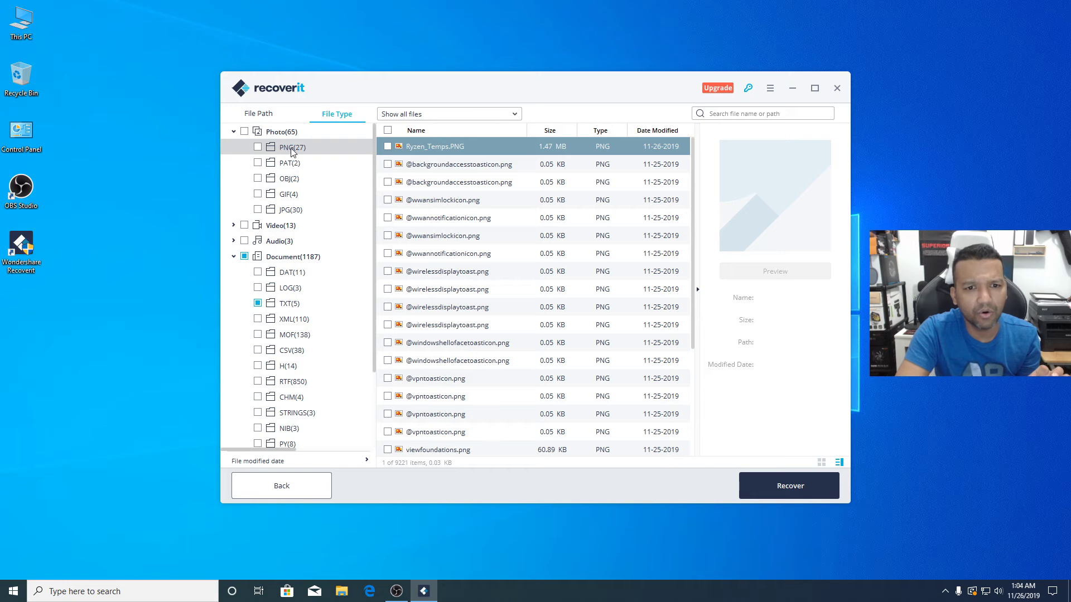
pyautogui.click(388, 146)
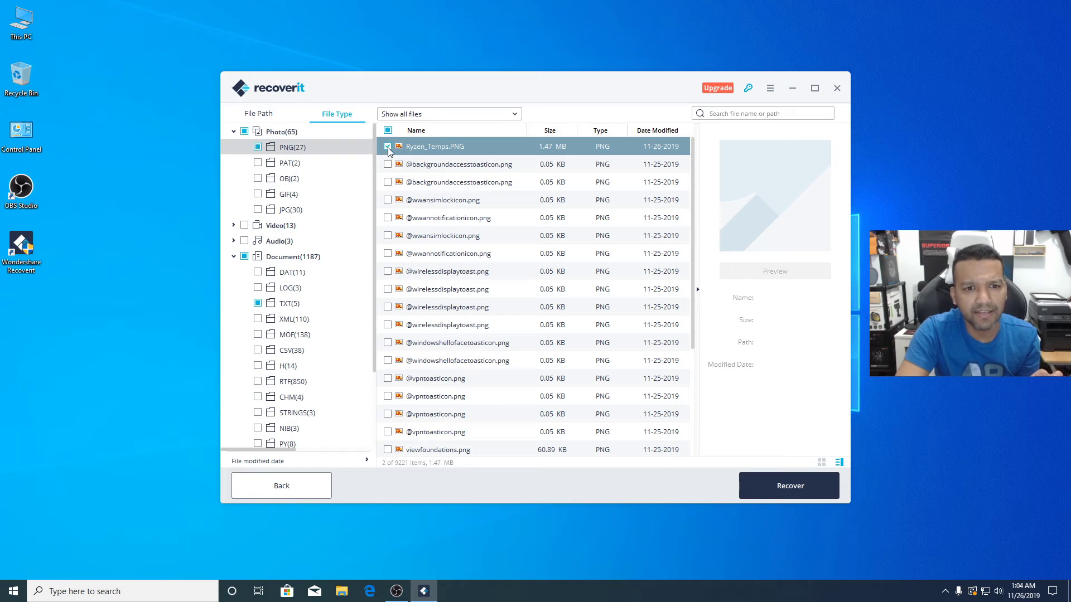
# - Recover the two marked files with the free version, saving them to C:\Users\workpc\Desktop
pyautogui.click(812, 487)
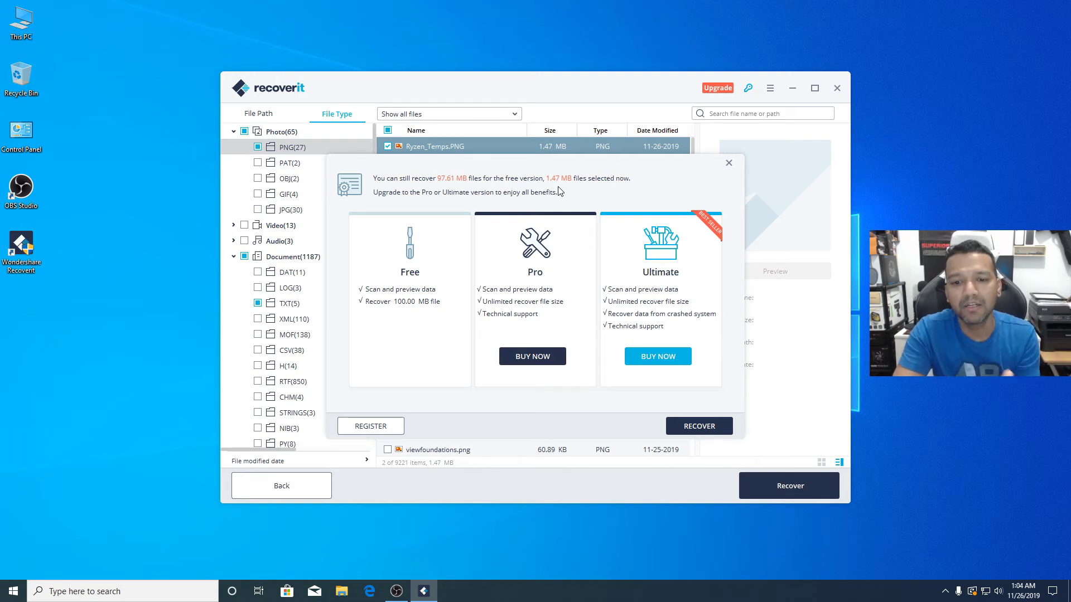
pyautogui.click(697, 427)
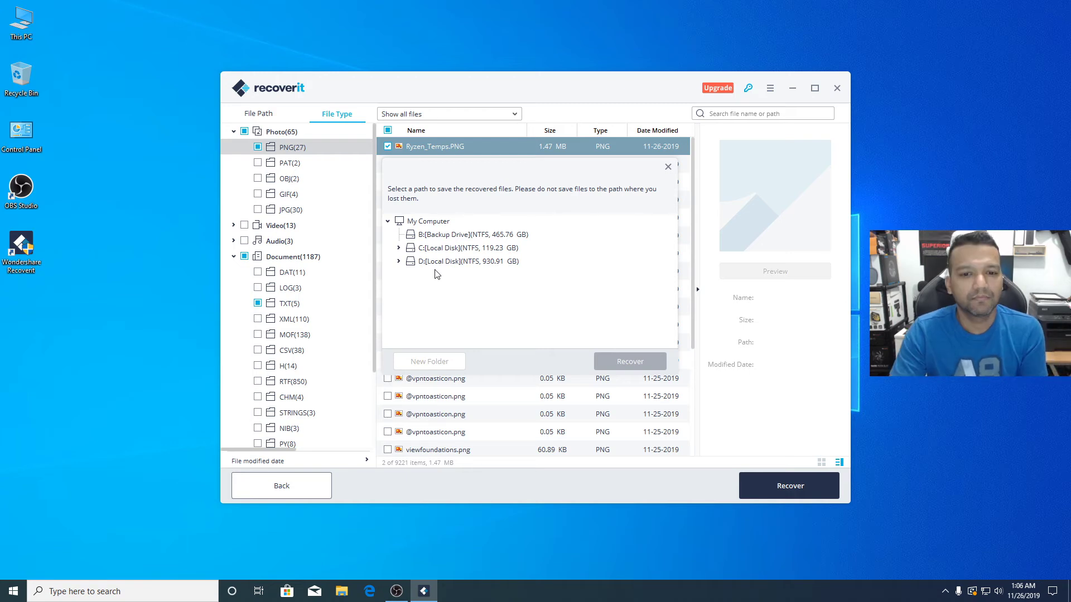
pyautogui.click(399, 248)
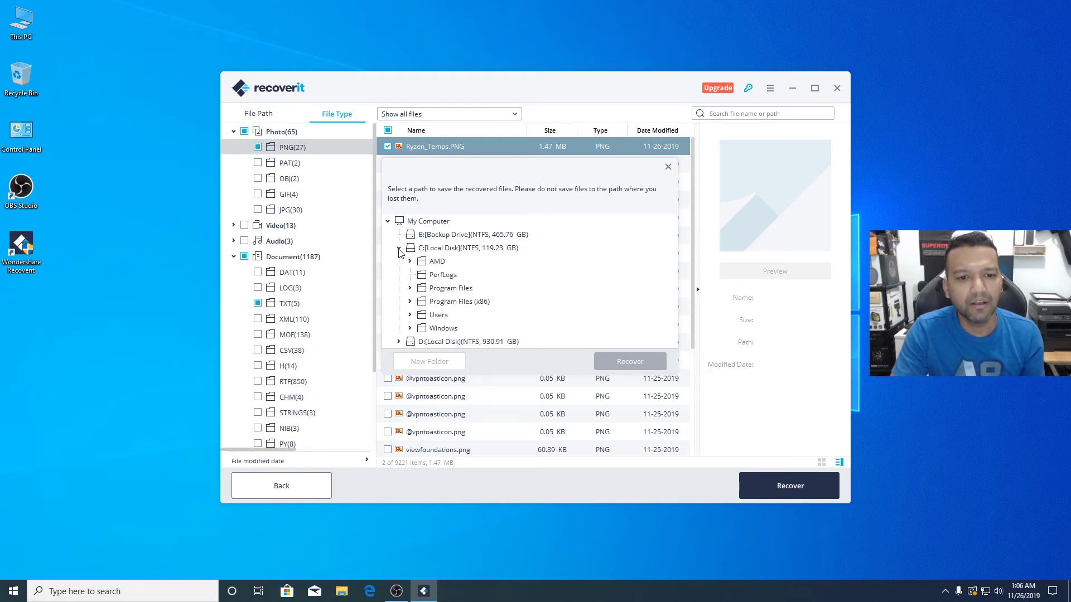
pyautogui.click(410, 315)
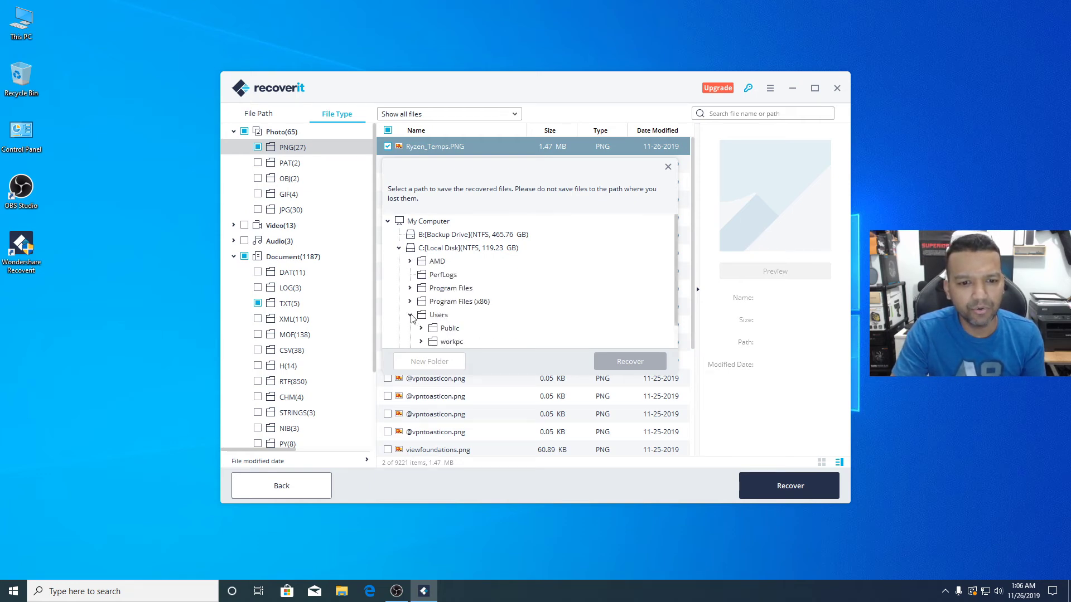
pyautogui.scroll(-1, 476, 302)
pyautogui.click(421, 314)
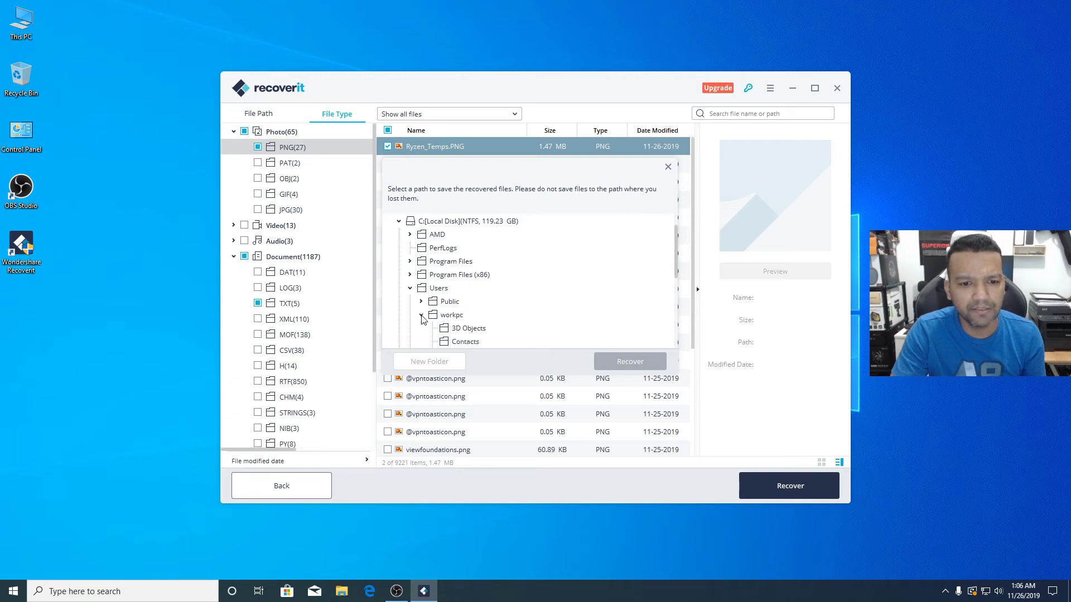
pyautogui.scroll(-1, 509, 317)
pyautogui.scroll(-1, 508, 317)
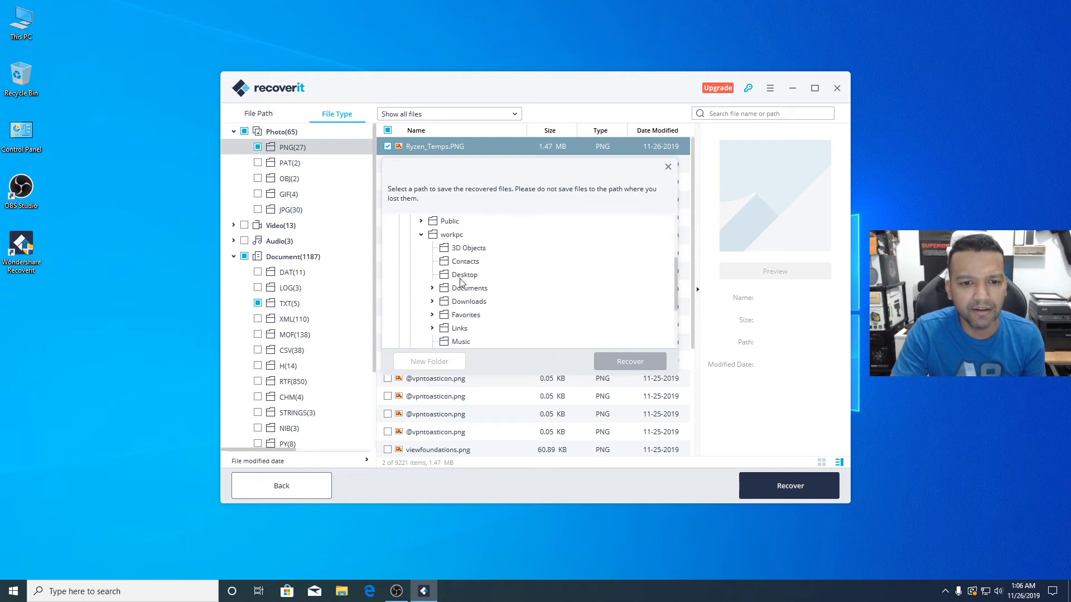
pyautogui.click(464, 276)
pyautogui.click(644, 362)
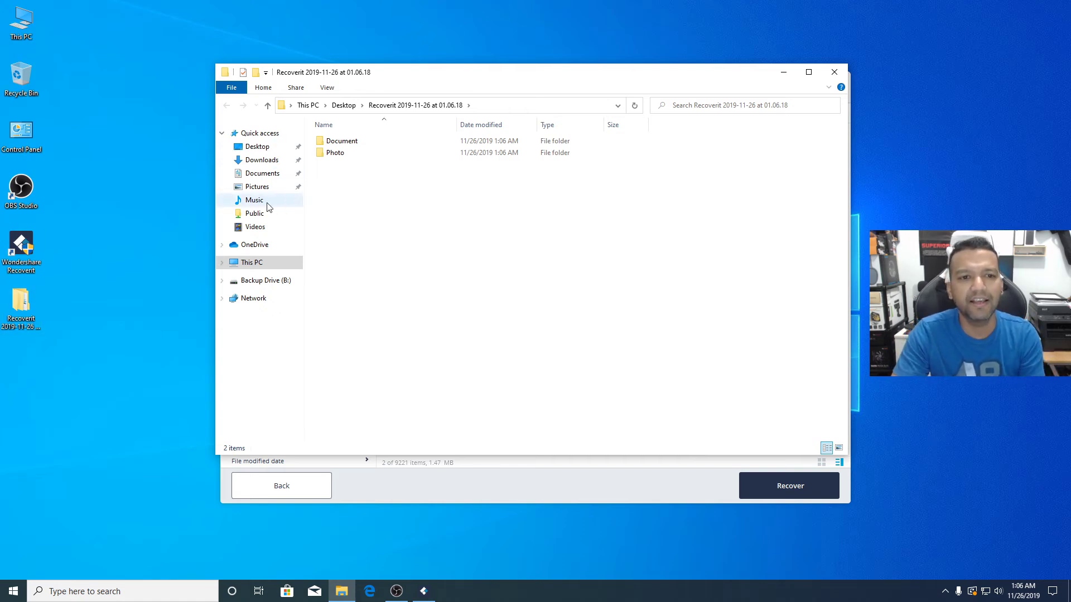
# - Open the recovered Text file in the Document\TXT folder to check its contents, close it, and return to the main recovery folder
pyautogui.moveTo(357, 146)
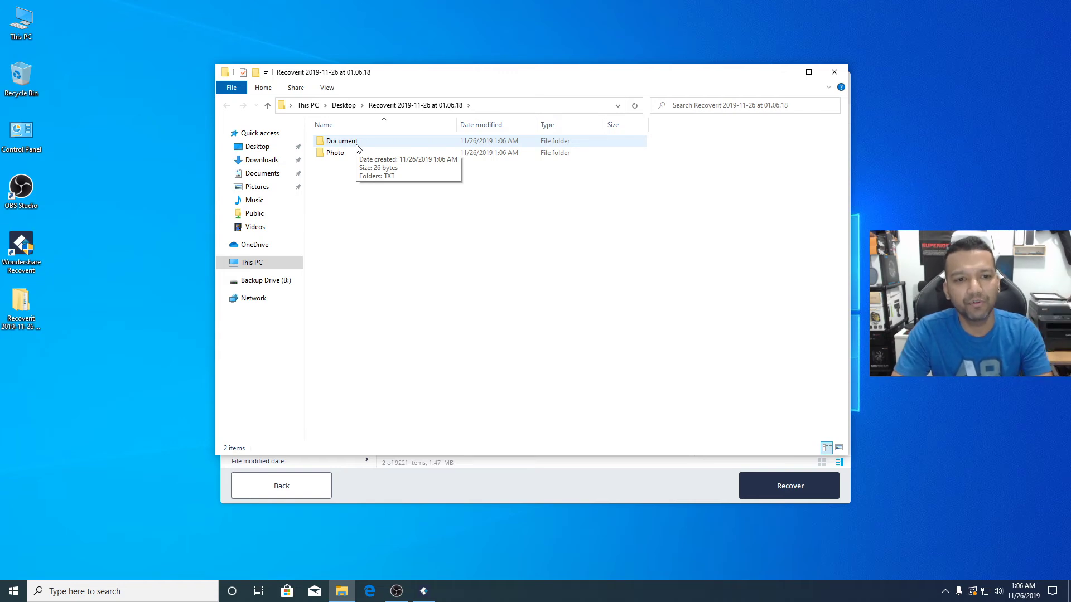
pyautogui.doubleClick(357, 145)
pyautogui.doubleClick(358, 145)
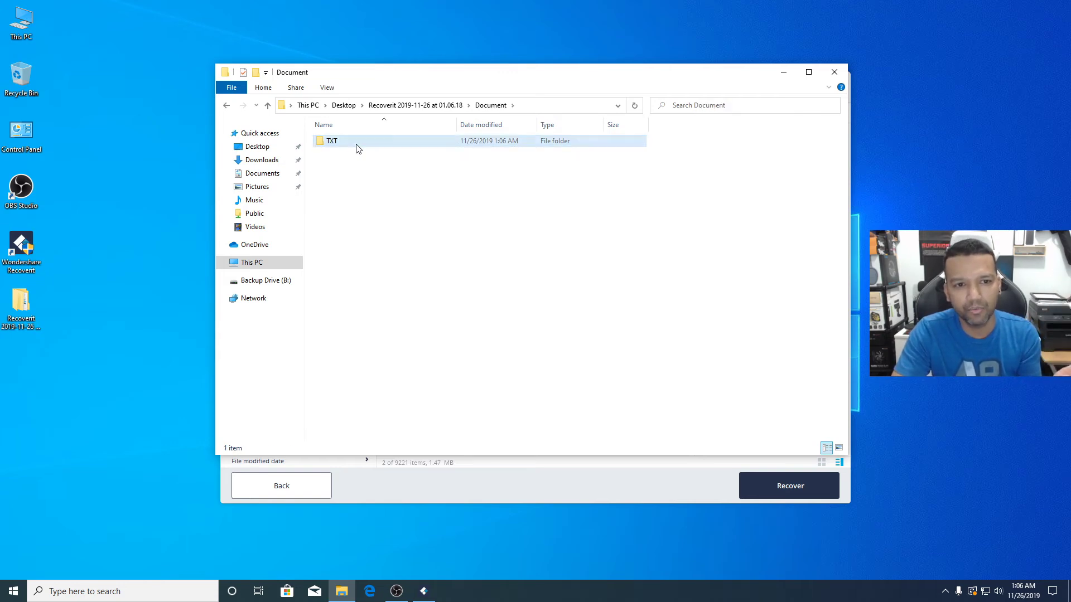
pyautogui.doubleClick(357, 146)
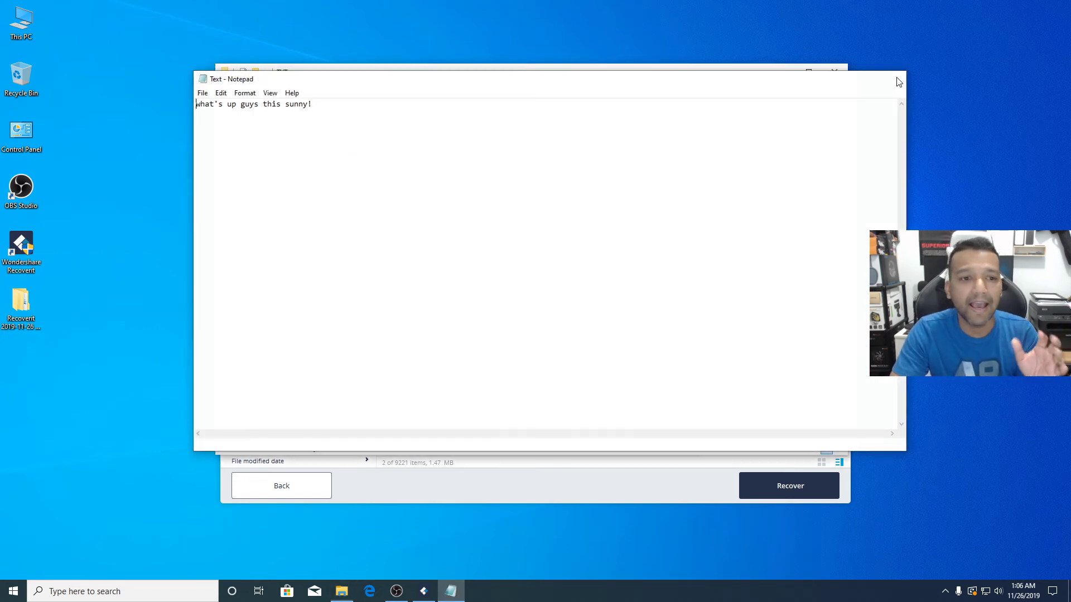
pyautogui.click(893, 78)
pyautogui.click(226, 105)
pyautogui.click(226, 107)
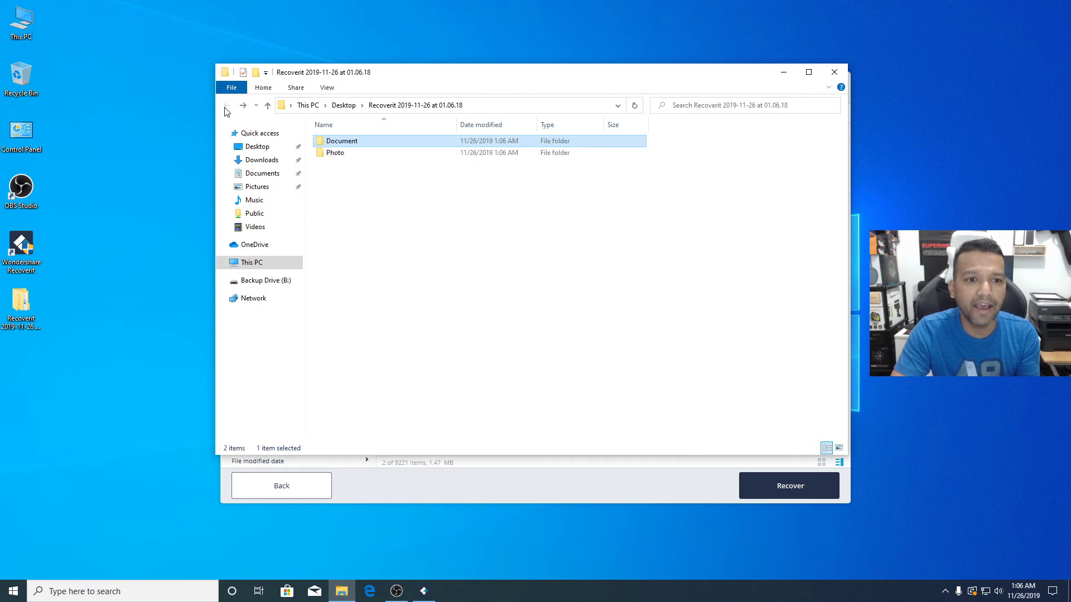
# - Open the recovered Ryzen_Temps image in the Photo\PNG folder to check it, and close the viewer
pyautogui.click(338, 158)
pyautogui.doubleClick(340, 158)
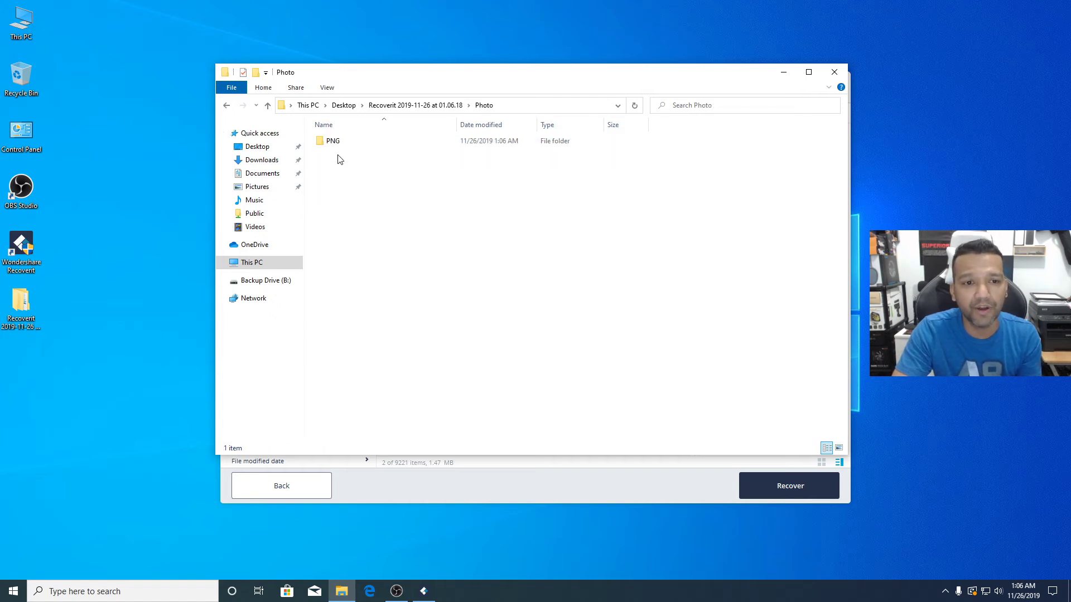
pyautogui.doubleClick(339, 148)
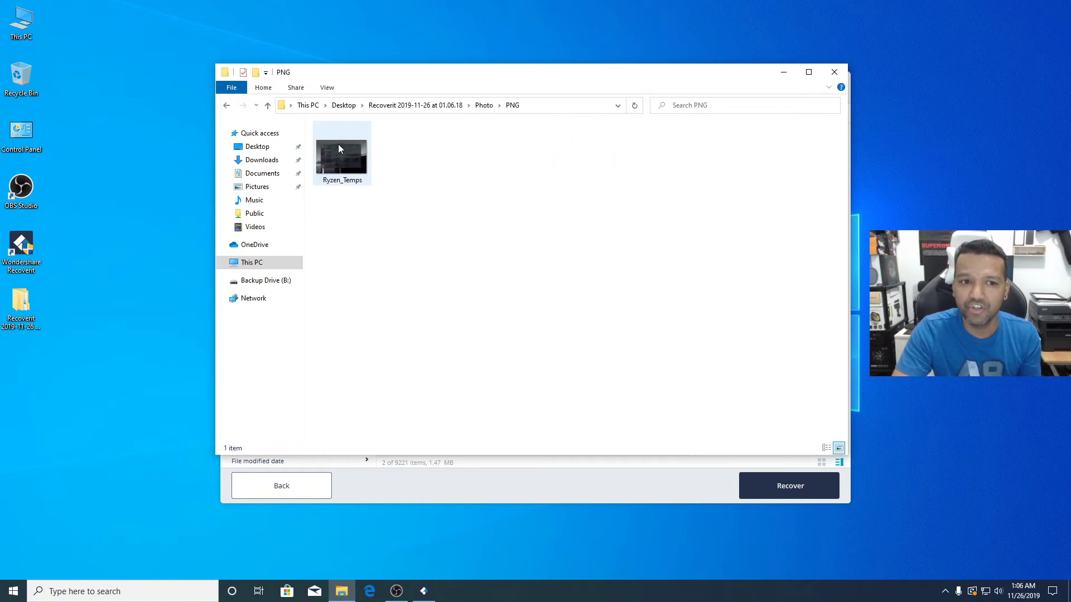
pyautogui.click(358, 166)
pyautogui.doubleClick(359, 166)
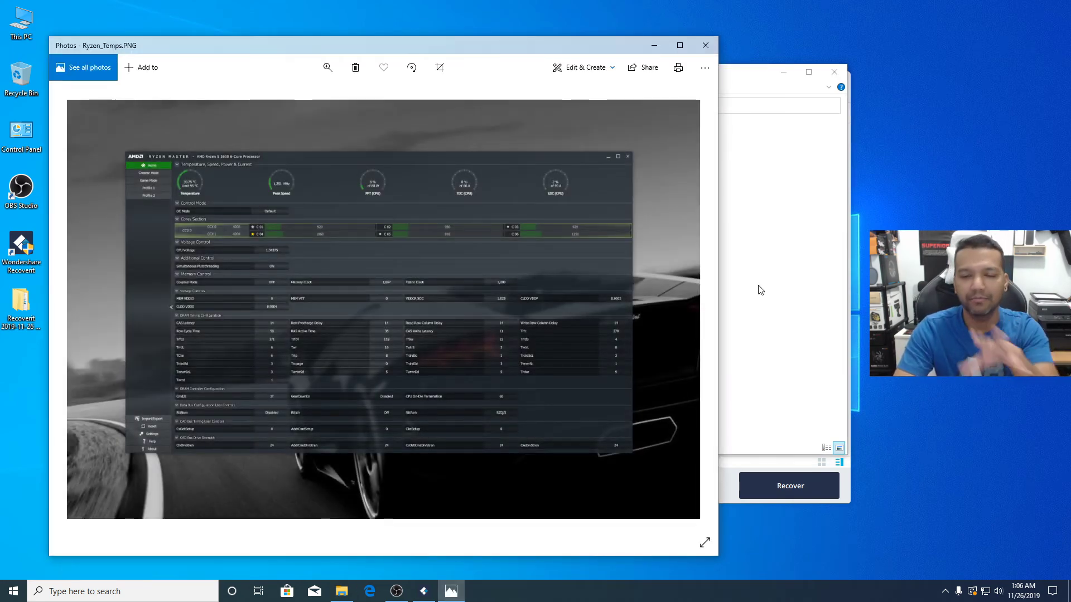
pyautogui.click(705, 45)
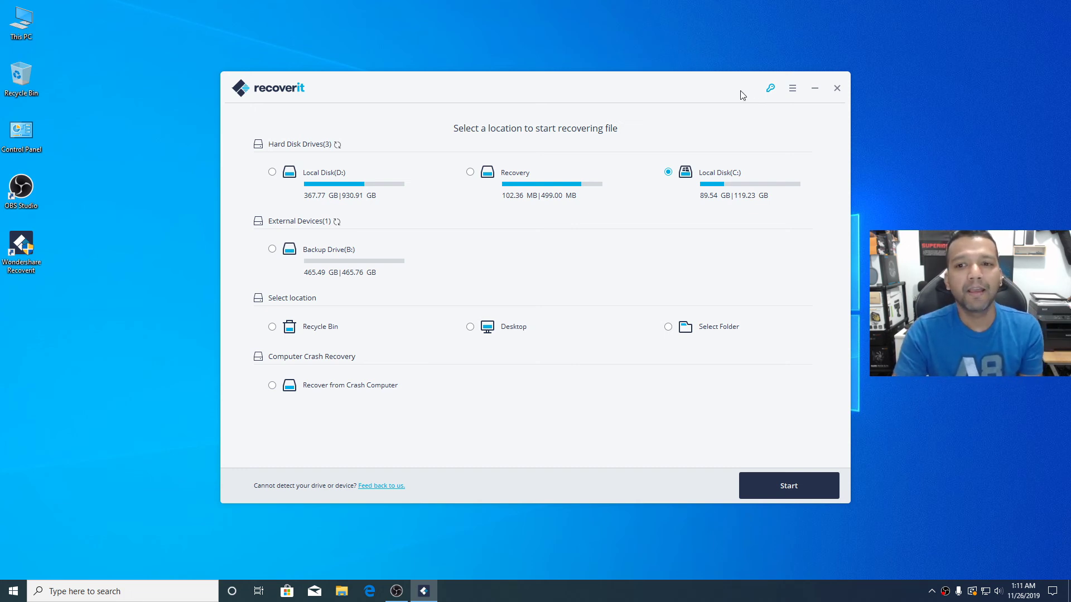
# - View the Recoverit account's license status and close the account window
pyautogui.click(771, 90)
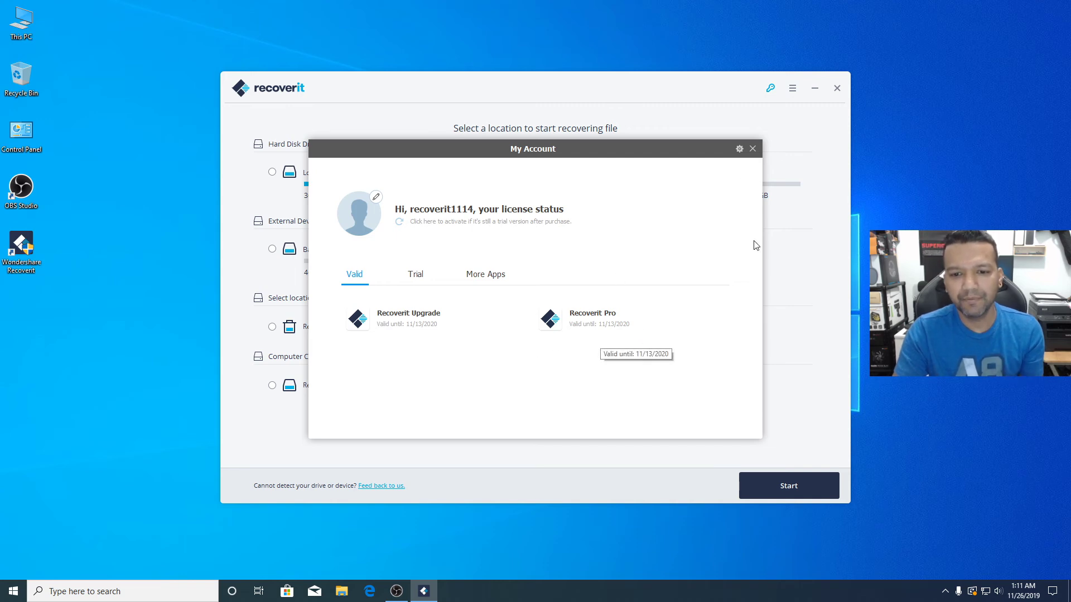
pyautogui.click(753, 149)
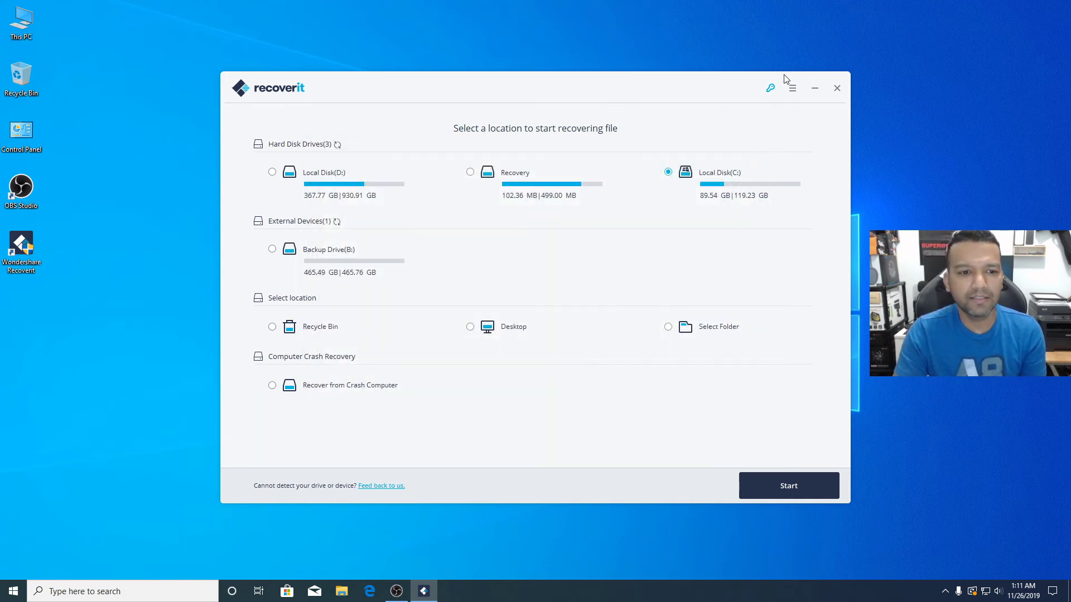
# - Play the Canon M6 Manual Focus 18-55mm Lens video from Backup Drive (B:) briefly, and close the player
pyautogui.doubleClick(21, 23)
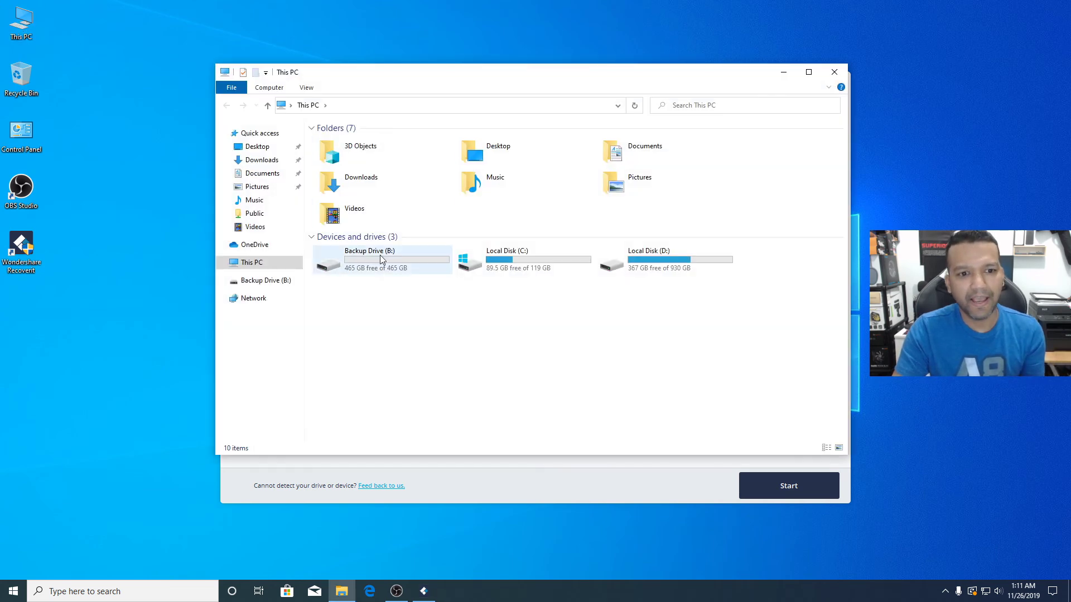
pyautogui.doubleClick(378, 270)
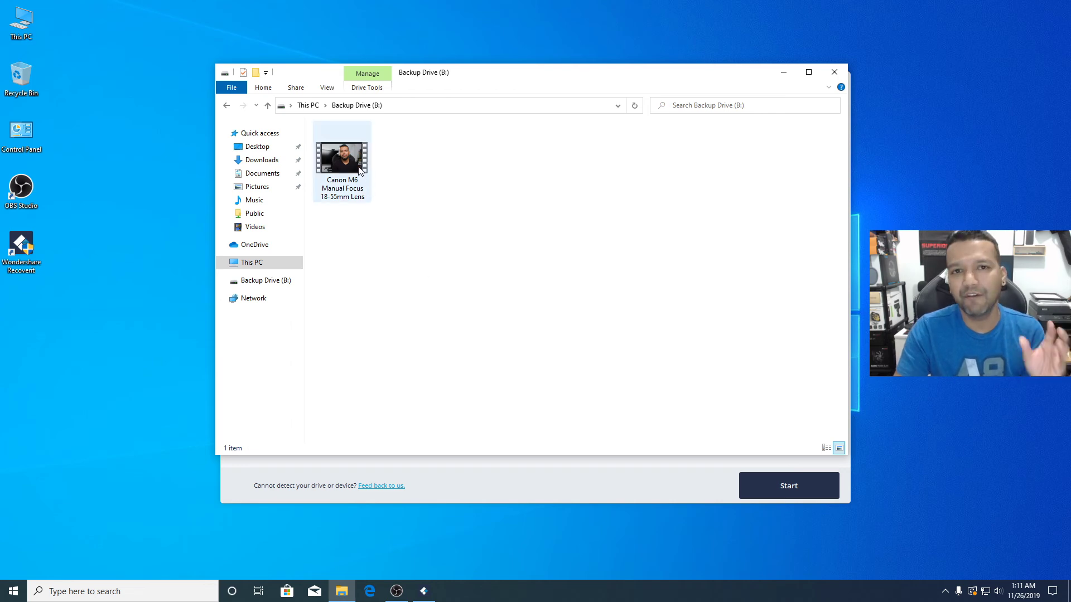
pyautogui.doubleClick(360, 170)
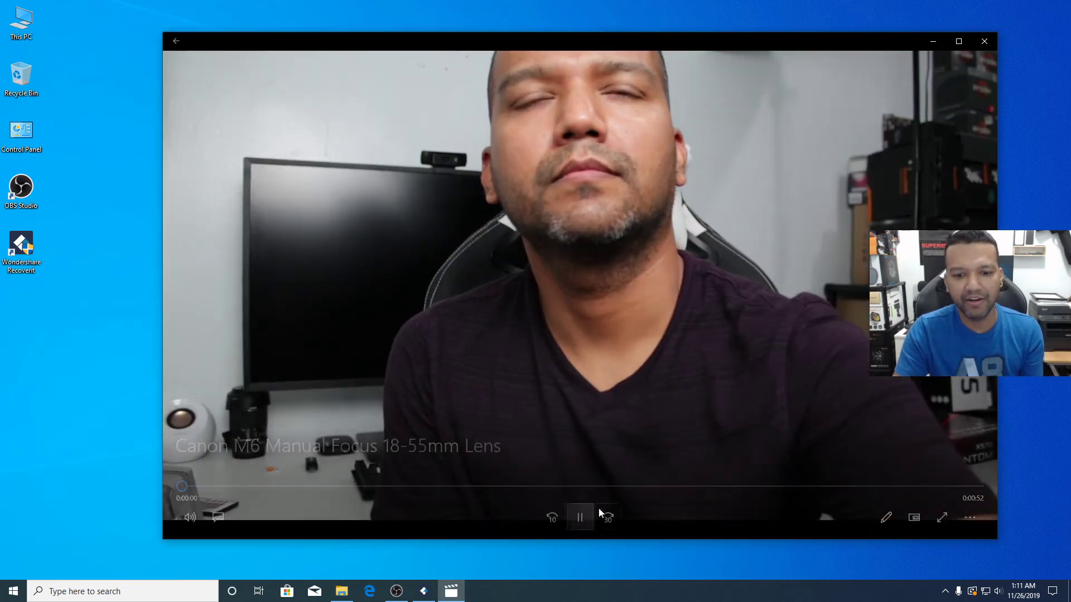
pyautogui.click(581, 518)
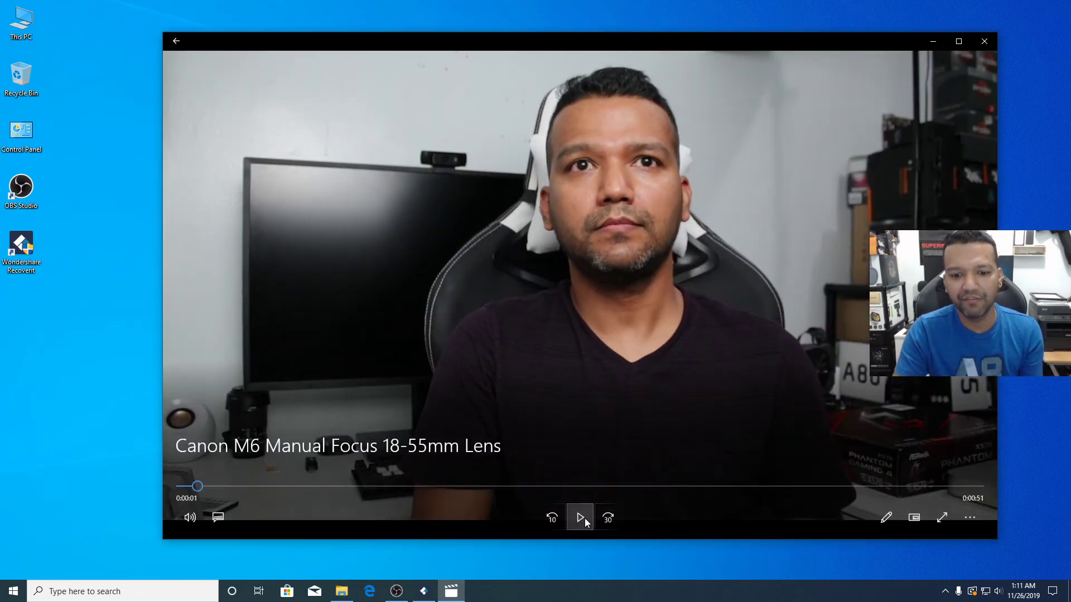
pyautogui.click(987, 43)
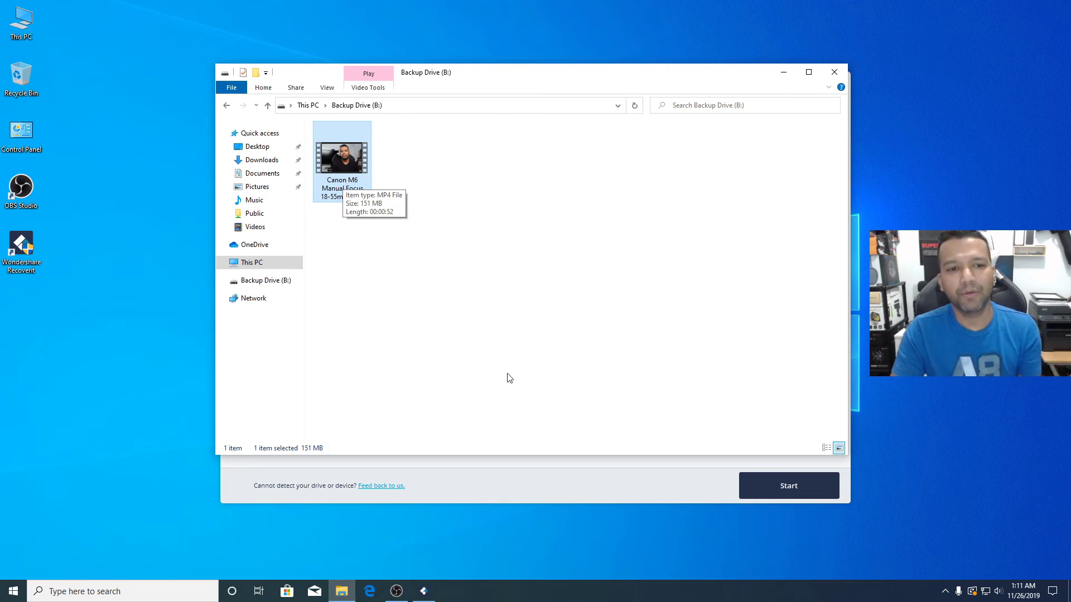
pyautogui.click(477, 152)
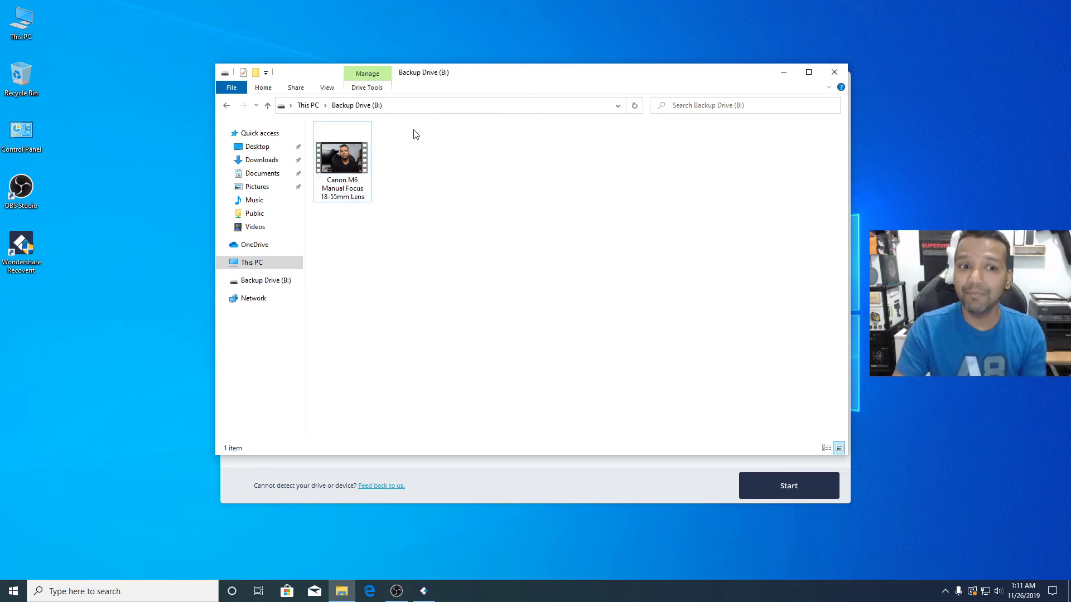
# - Delete the Canon M6 Manual Focus 18-55mm Lens video from Backup Drive (B:) and look for it in the Recycle Bin
pyautogui.rightClick(347, 166)
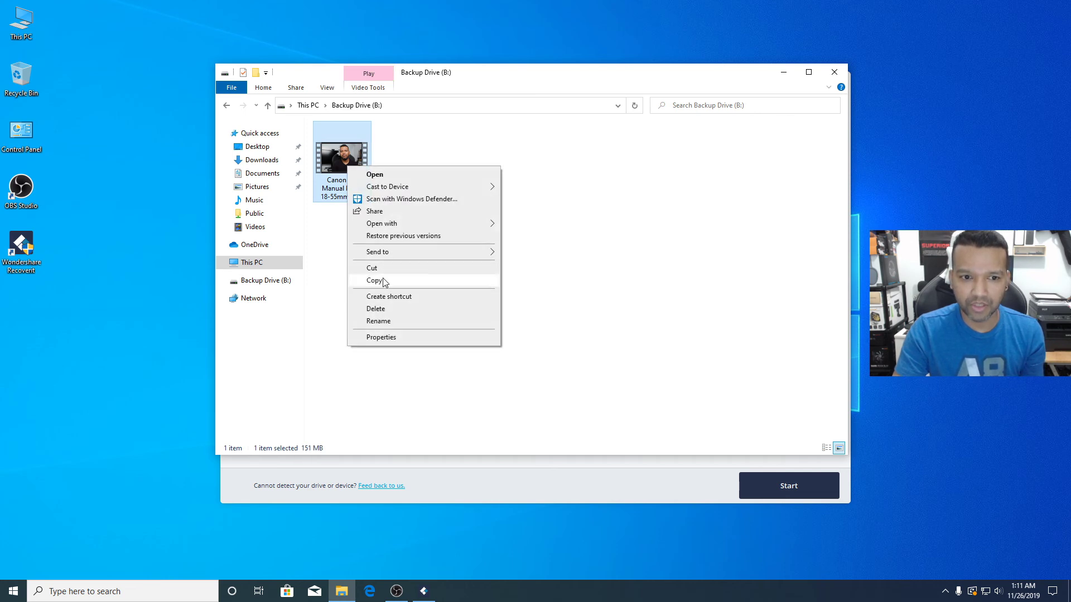
pyautogui.click(381, 309)
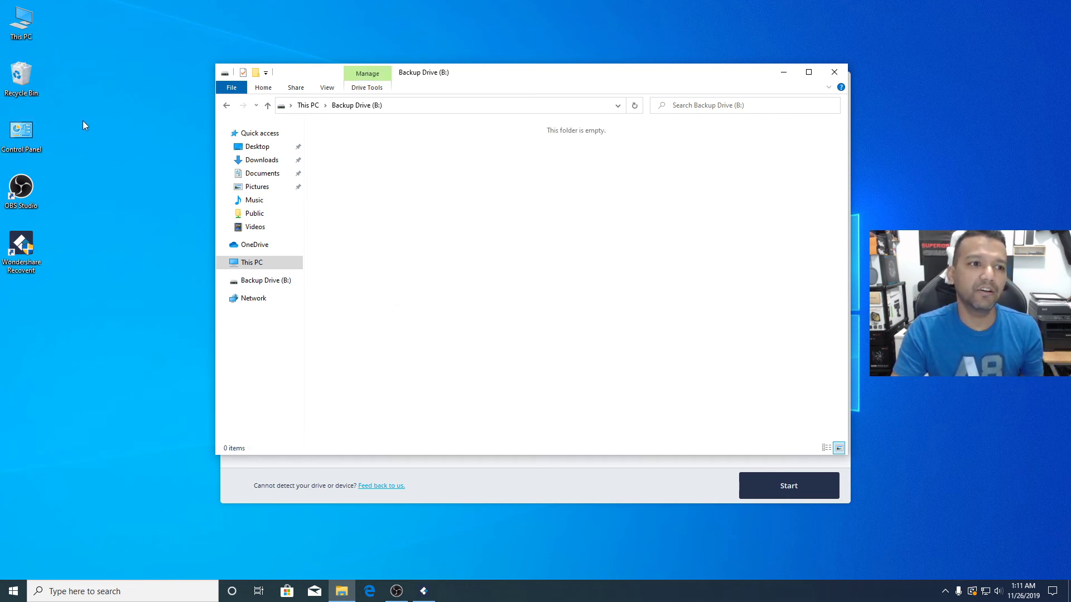
pyautogui.doubleClick(21, 75)
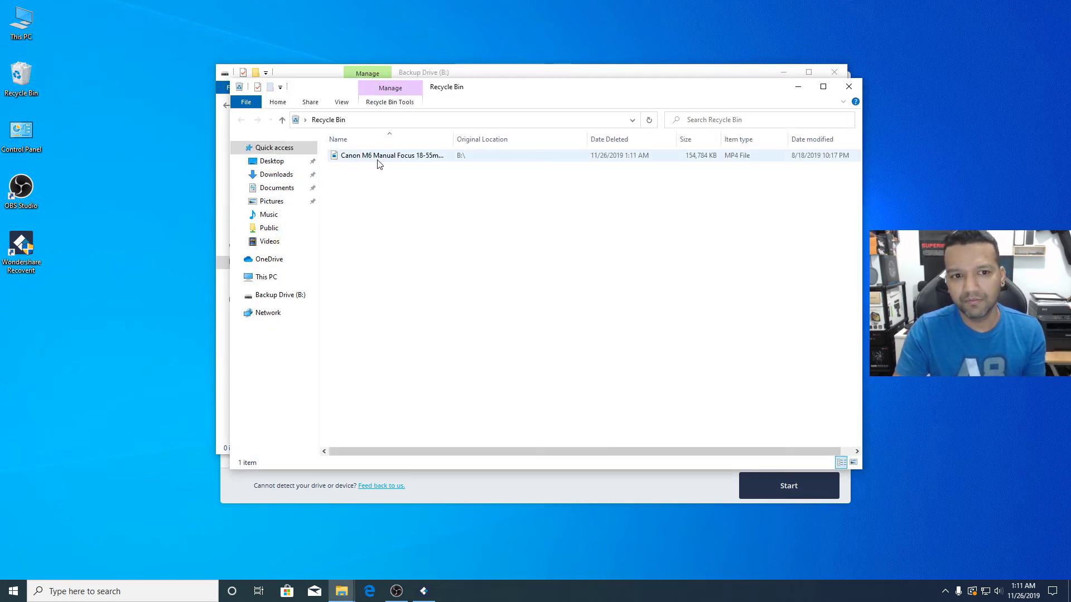
pyautogui.click(848, 86)
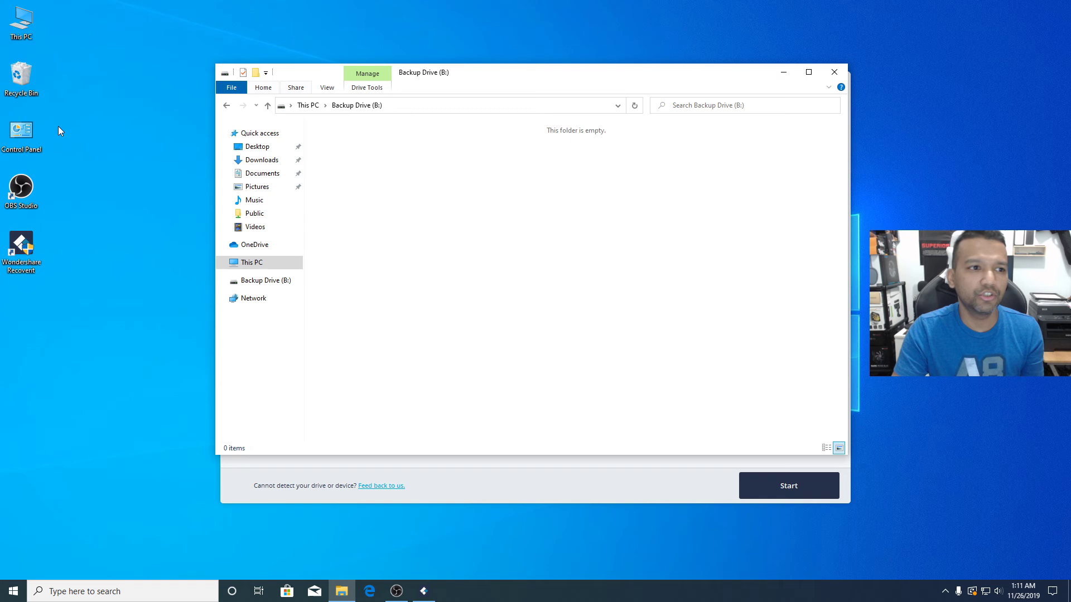
# - Empty the Recycle Bin to delete the video permanently, and close the drive window and Recoverit
pyautogui.rightClick(25, 78)
pyautogui.click(51, 96)
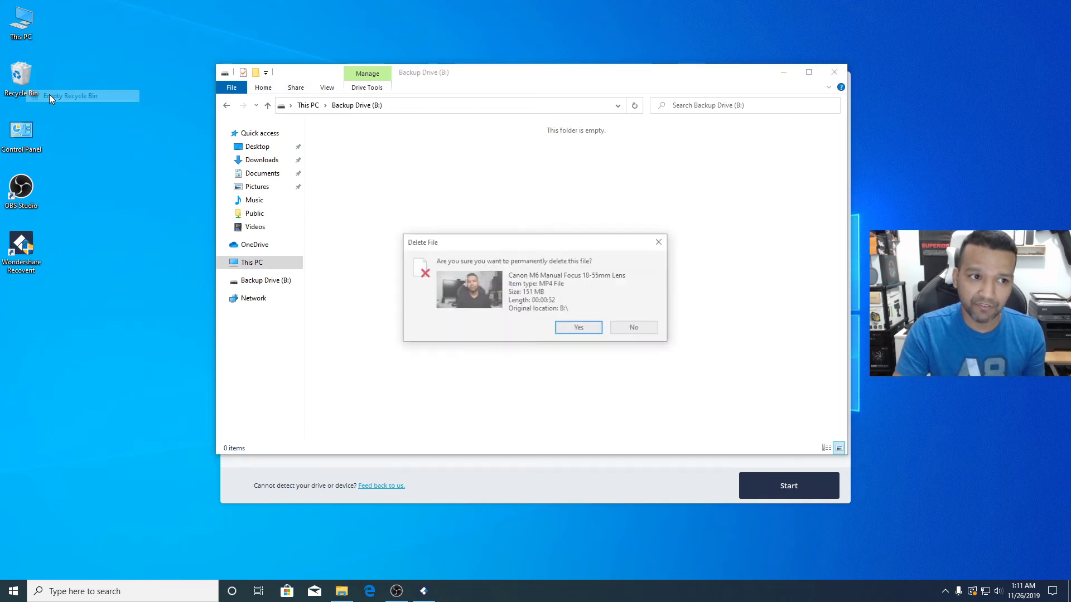
pyautogui.click(578, 328)
pyautogui.click(835, 70)
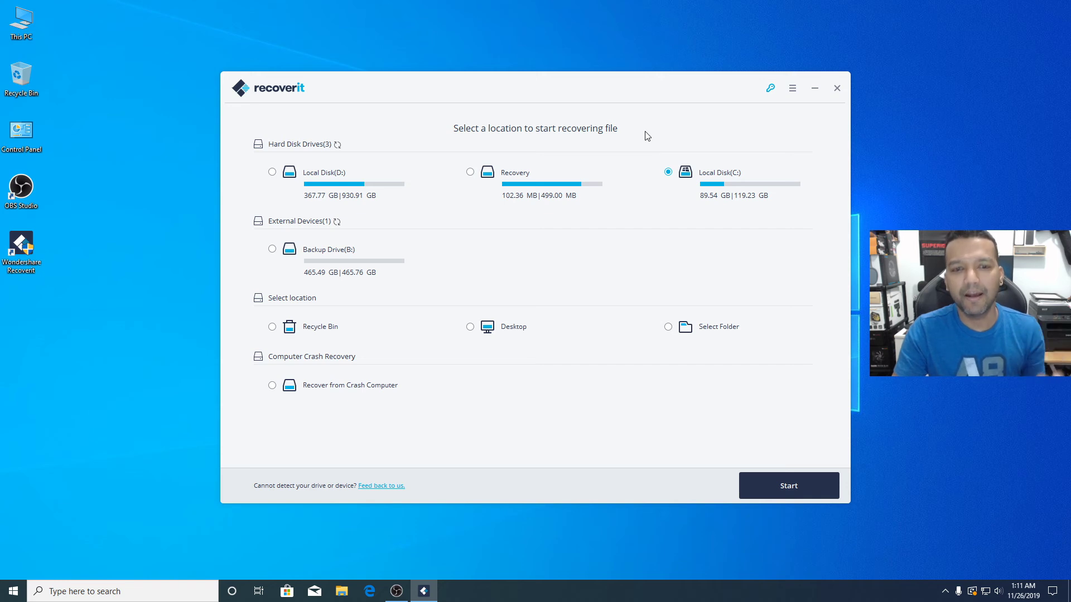
pyautogui.click(837, 88)
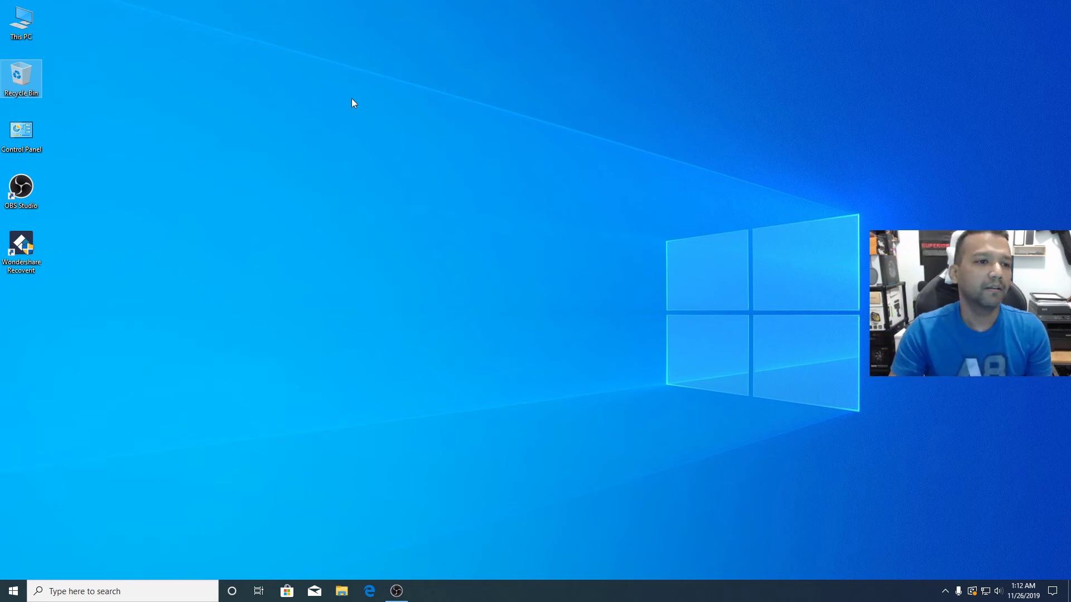
# - Check the contents of Backup Drive (B:) and the Recycle Bin, and close both windows
pyautogui.doubleClick(23, 16)
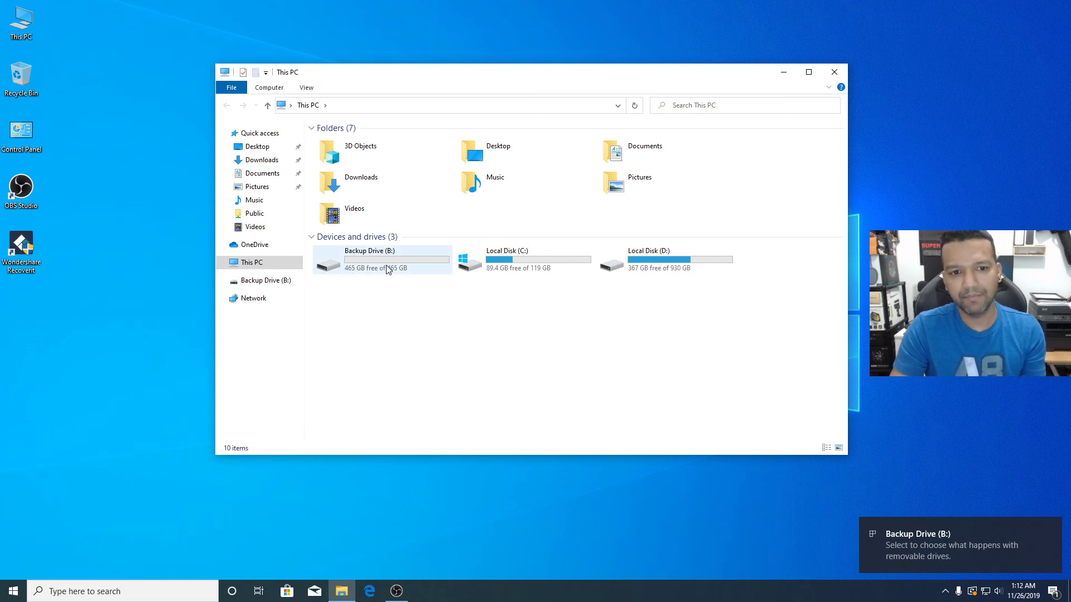
pyautogui.doubleClick(389, 269)
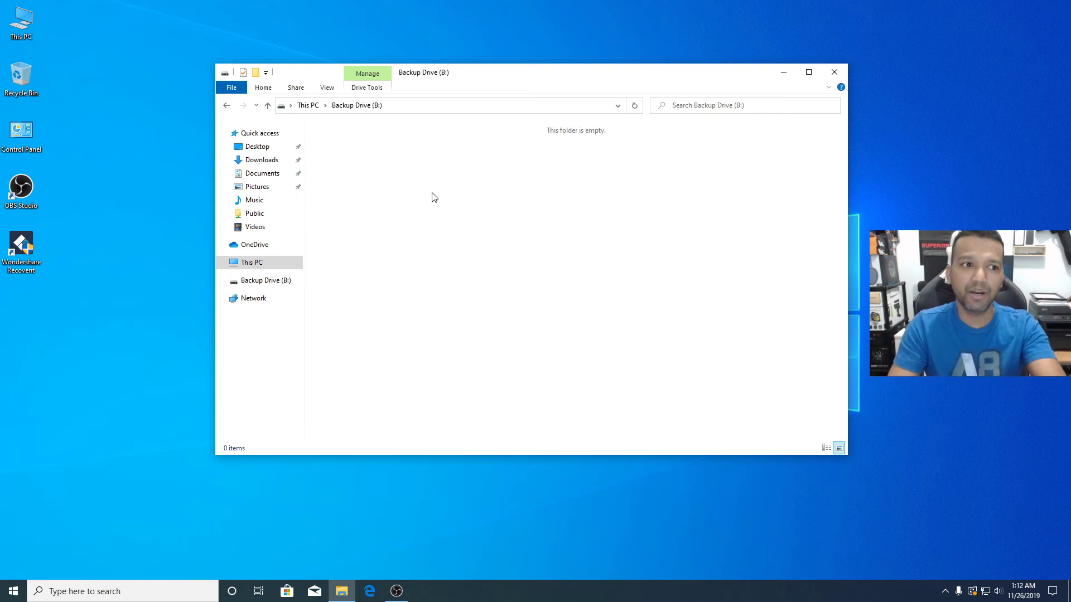
pyautogui.doubleClick(14, 81)
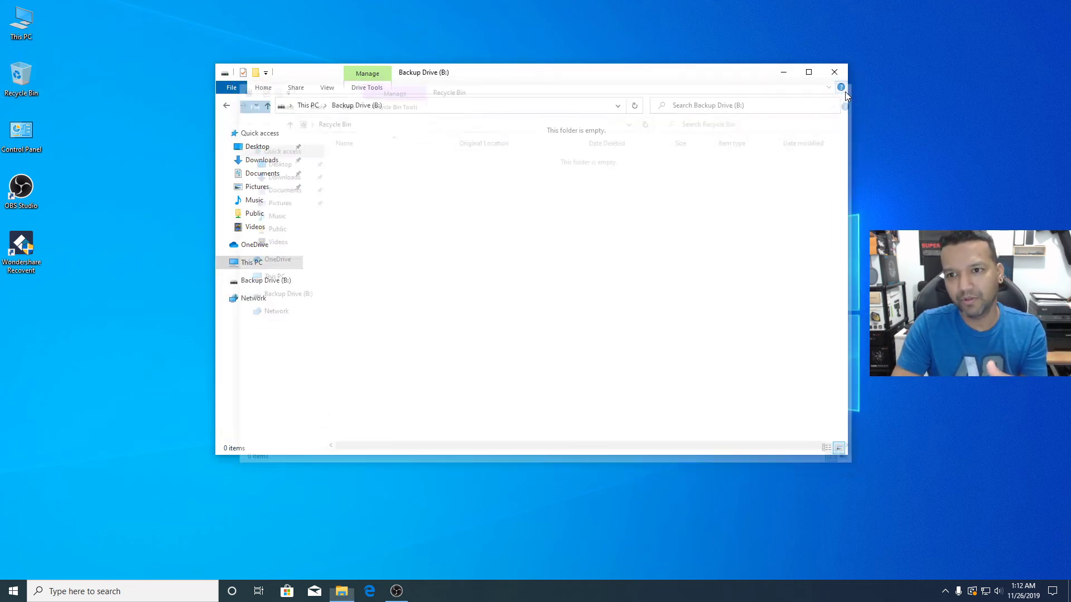
pyautogui.click(846, 88)
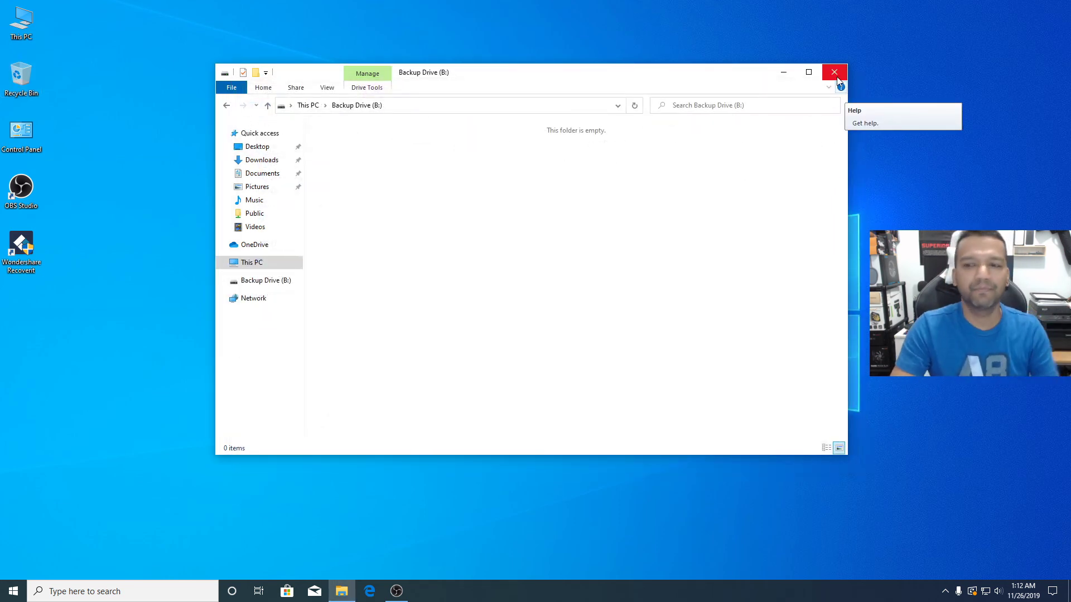
pyautogui.click(835, 74)
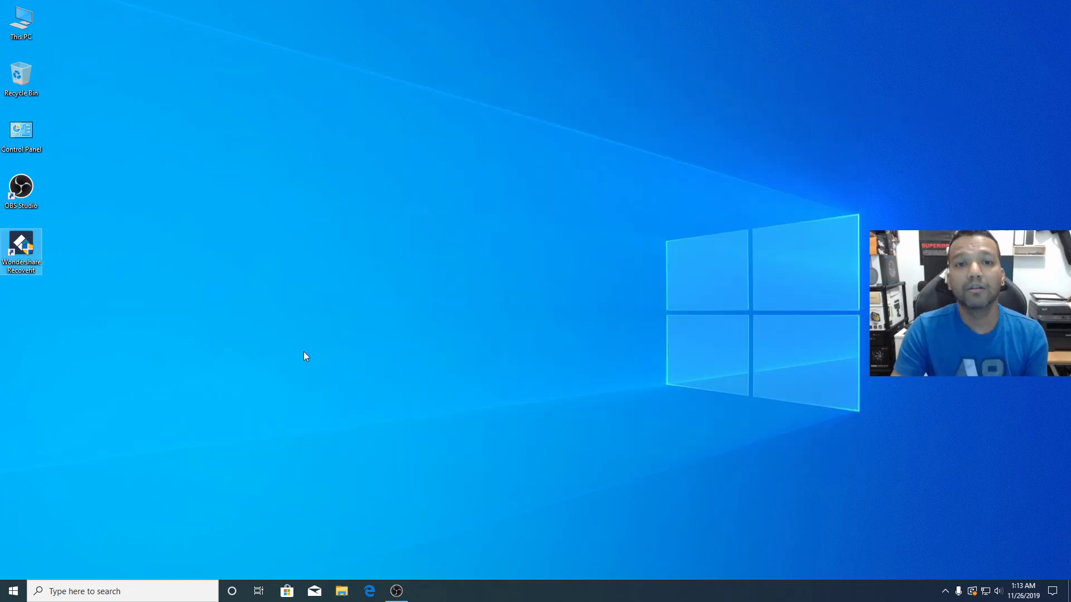
# - Launch Wondershare Recoverit with administrator permission and start scanning Backup Drive (B:)
pyautogui.doubleClick(30, 261)
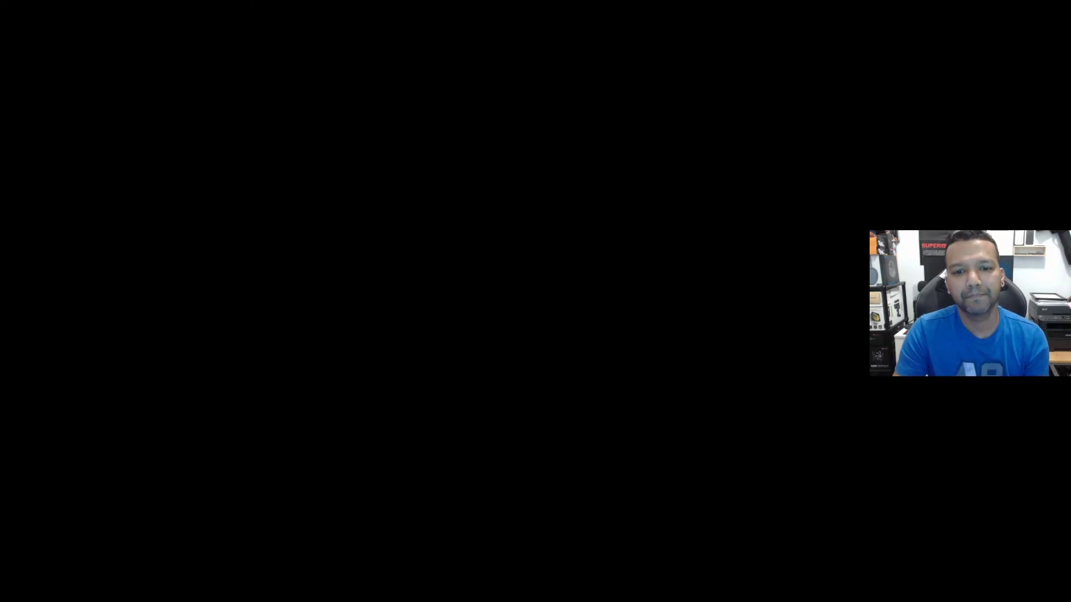
pyautogui.click(668, 377)
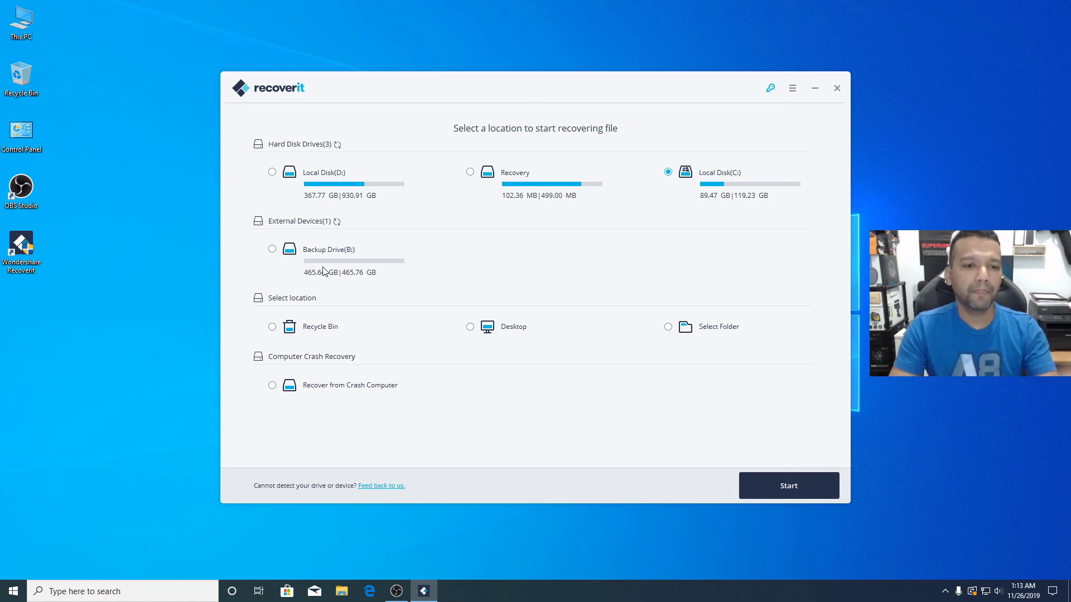
pyautogui.click(272, 250)
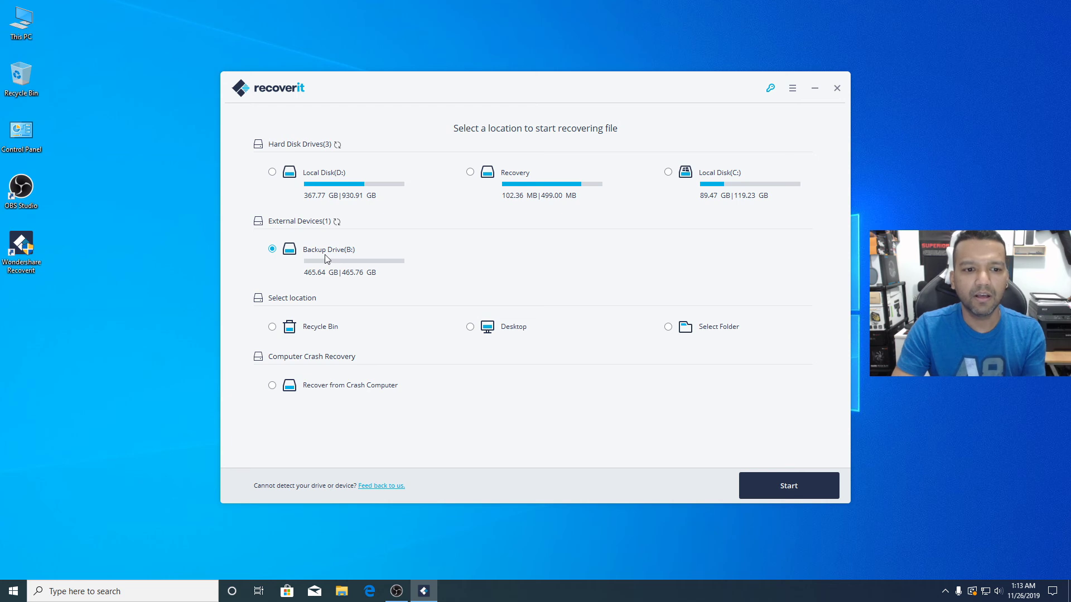
pyautogui.click(791, 487)
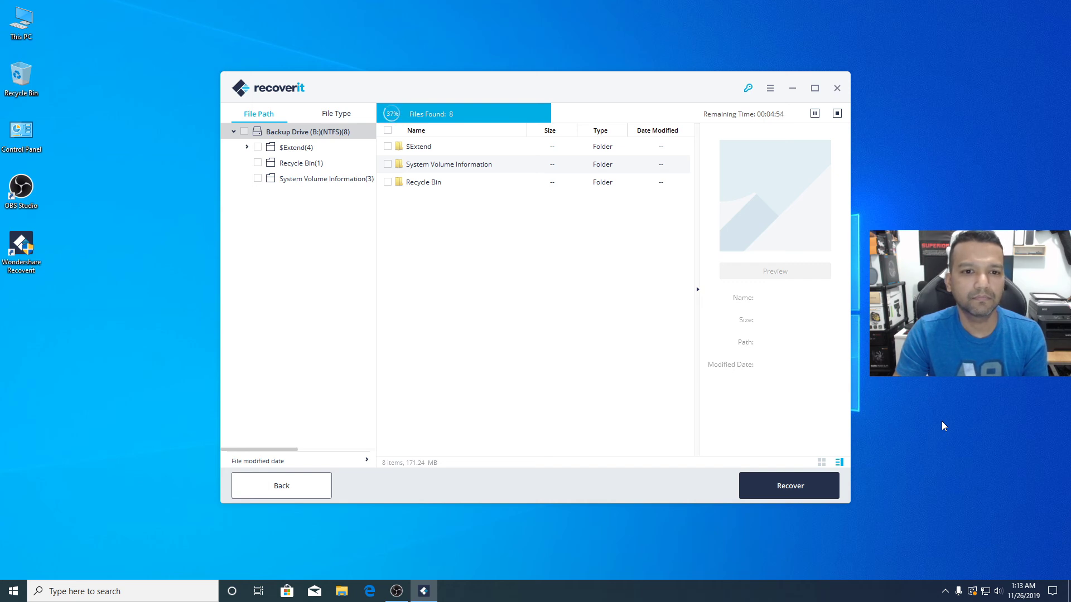
# - Show the scan results by file type and list the MP4 files in the Video category
pyautogui.click(331, 118)
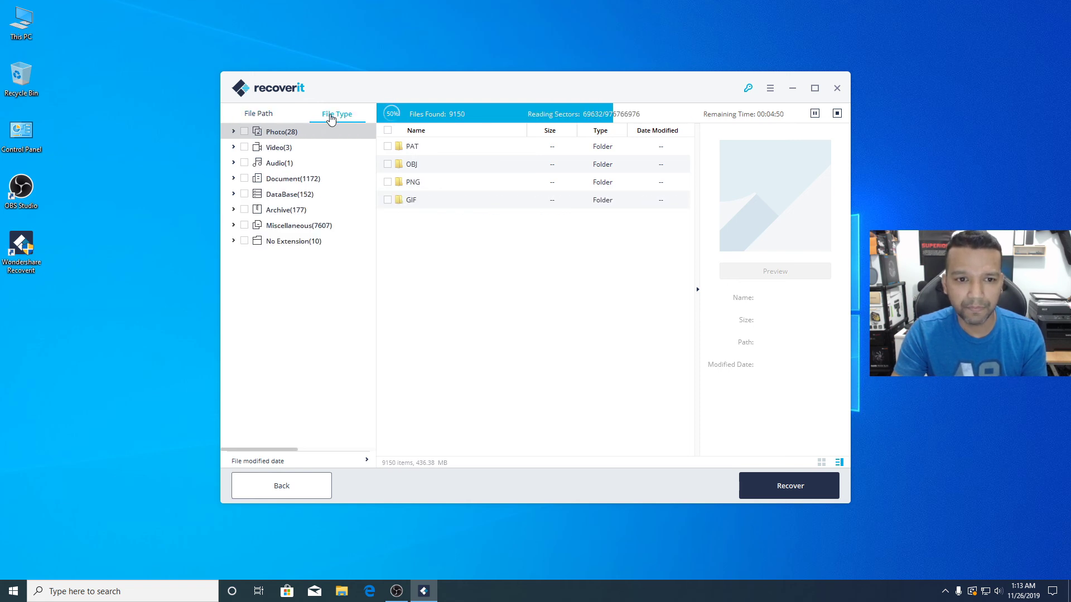
pyautogui.click(273, 149)
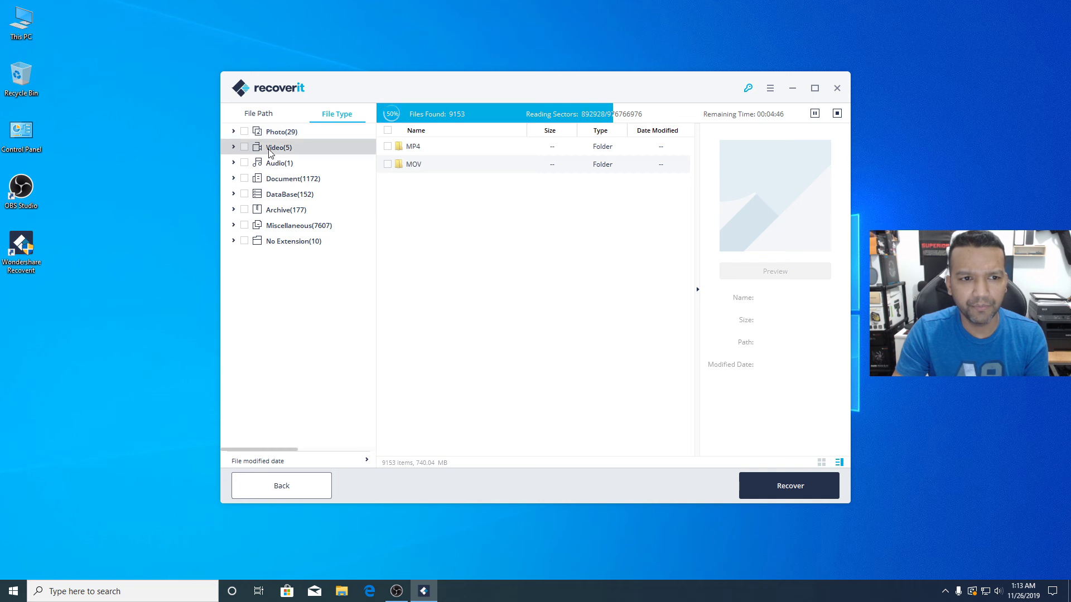
pyautogui.click(233, 148)
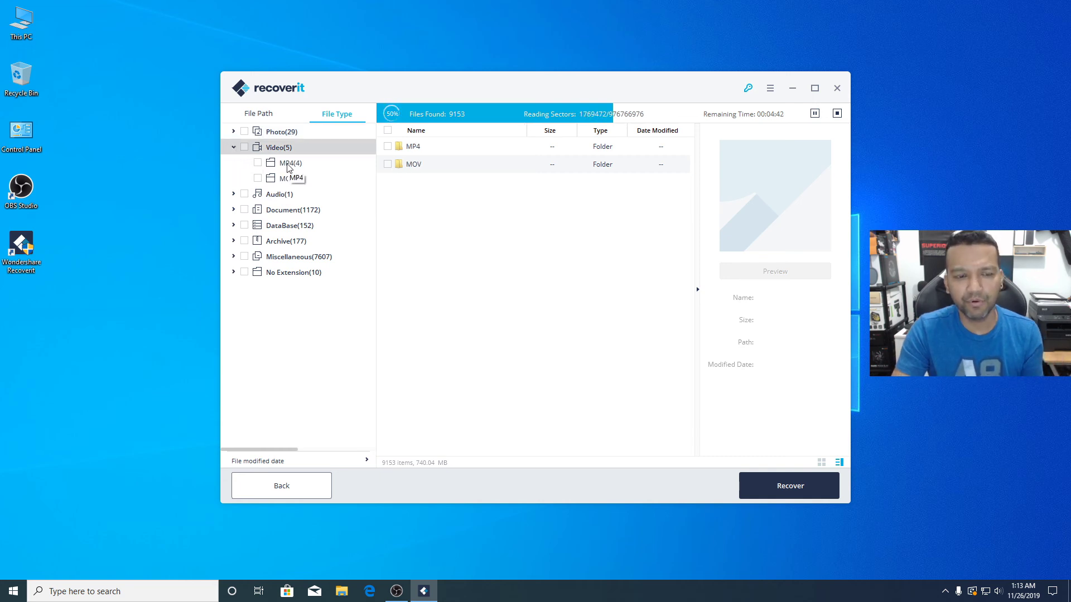
pyautogui.click(290, 164)
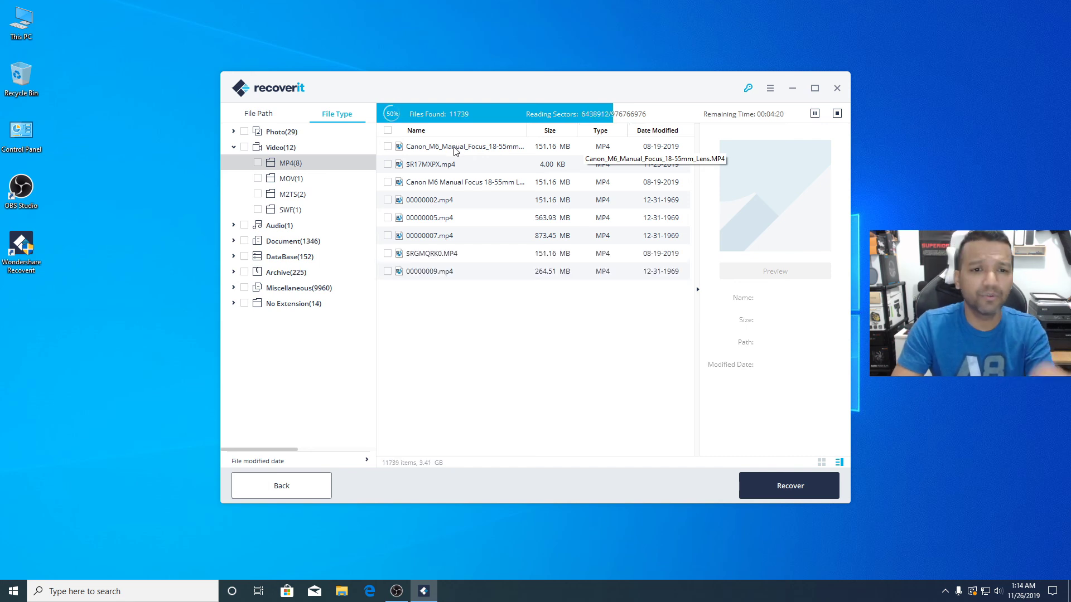
# - Stop the running scan and mark Canon_M6_Manual_Focus_18-55mm_Lens.MP4 for recovery
pyautogui.click(837, 113)
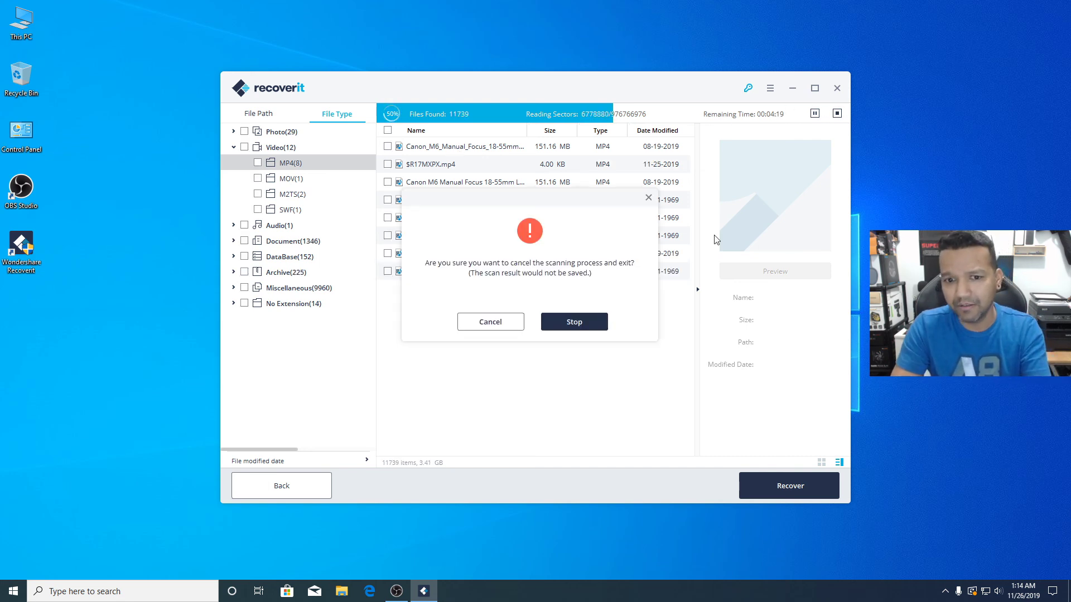
pyautogui.click(585, 322)
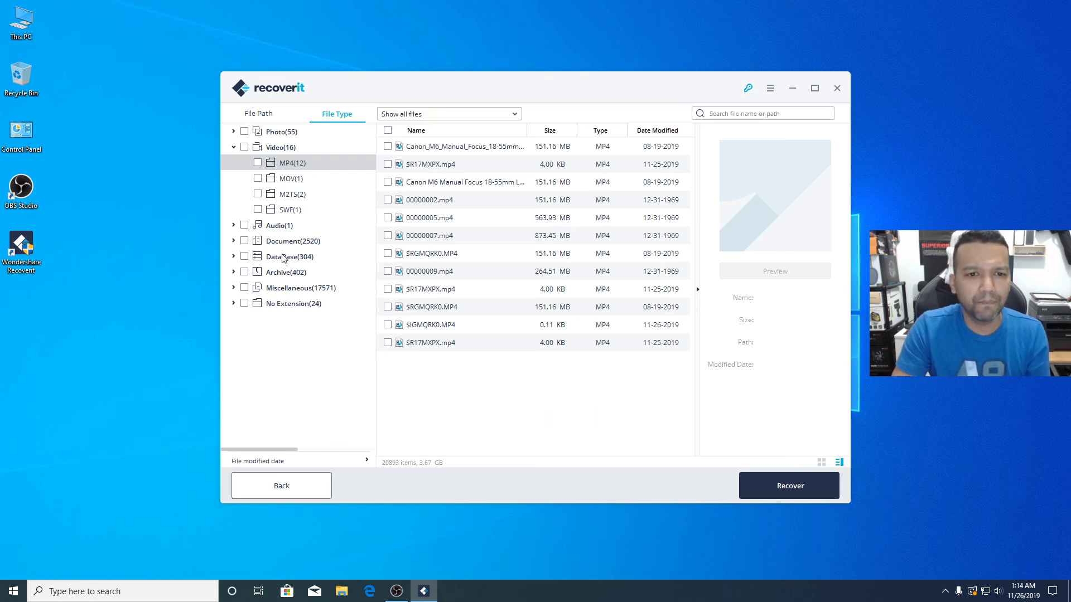
pyautogui.click(387, 146)
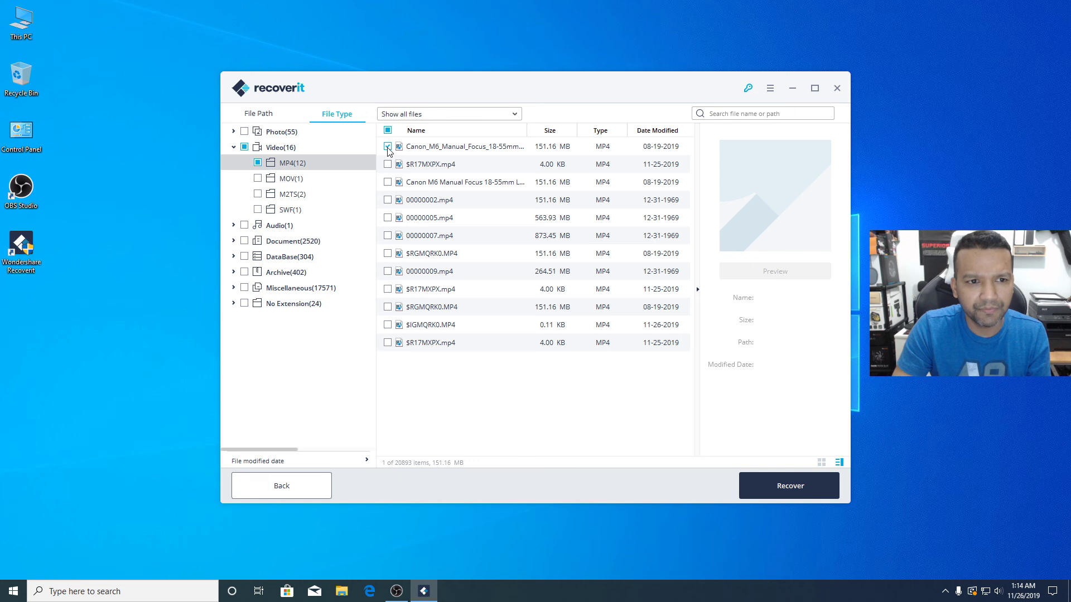
# - Recover the marked video to the Desktop folder under Users\workpc on Local Disk C:
pyautogui.click(779, 484)
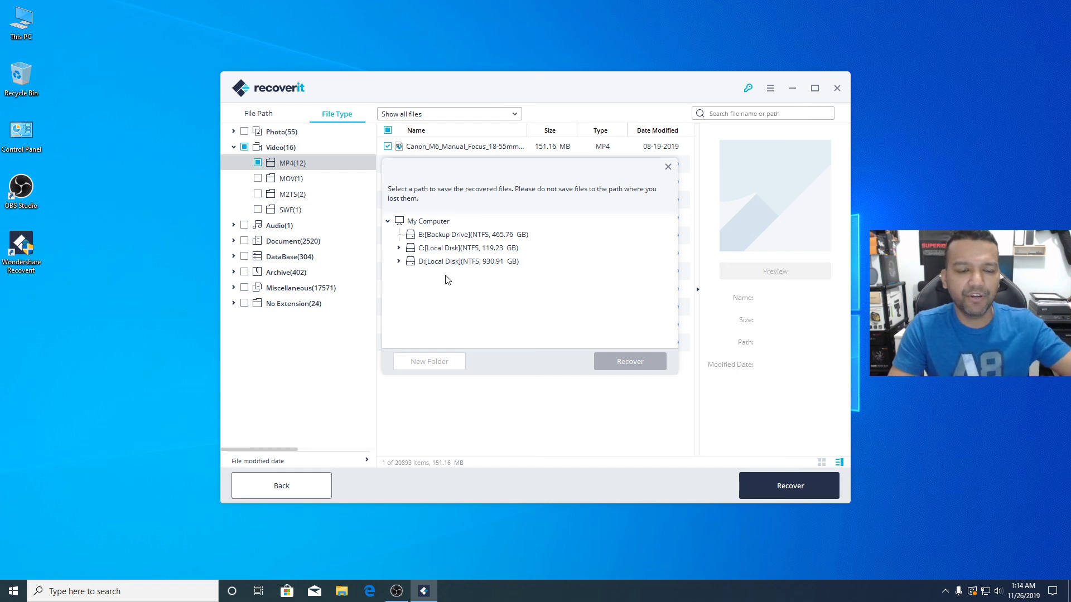
pyautogui.click(399, 249)
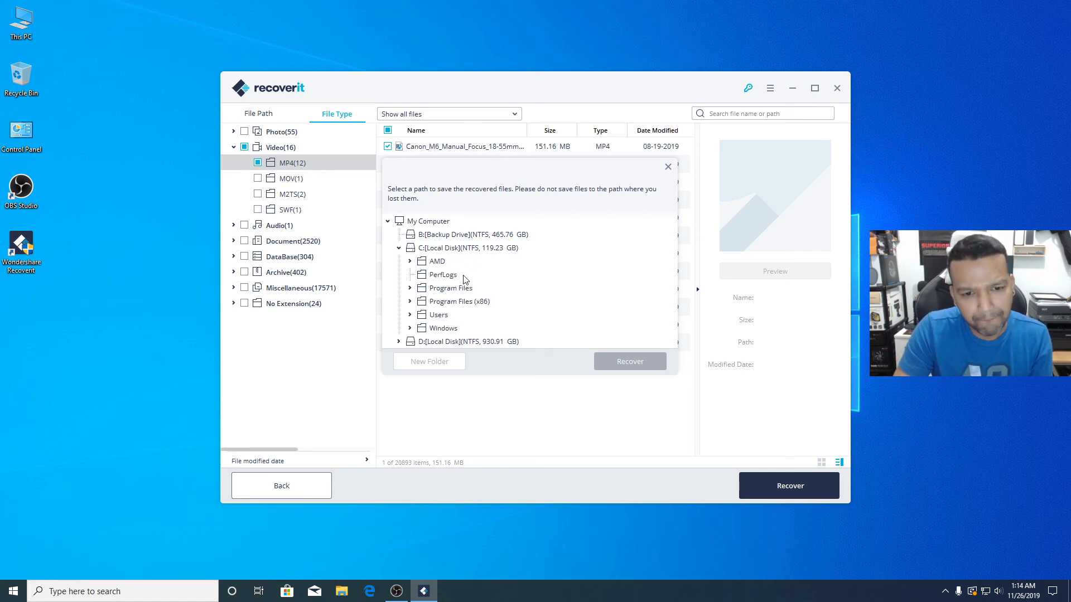
pyautogui.click(410, 316)
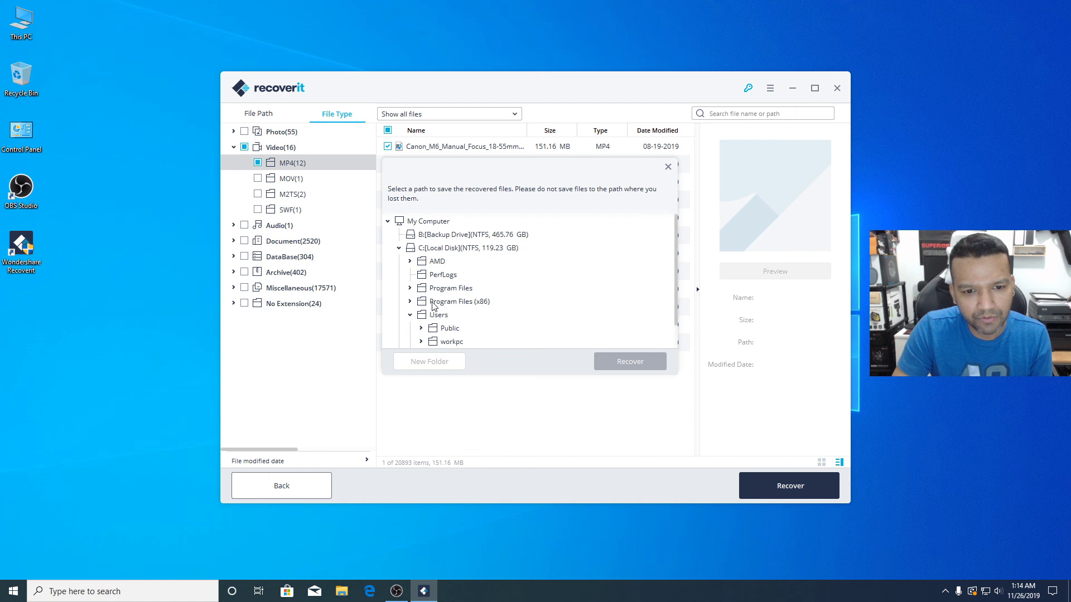
pyautogui.click(446, 342)
pyautogui.scroll(-1, 449, 337)
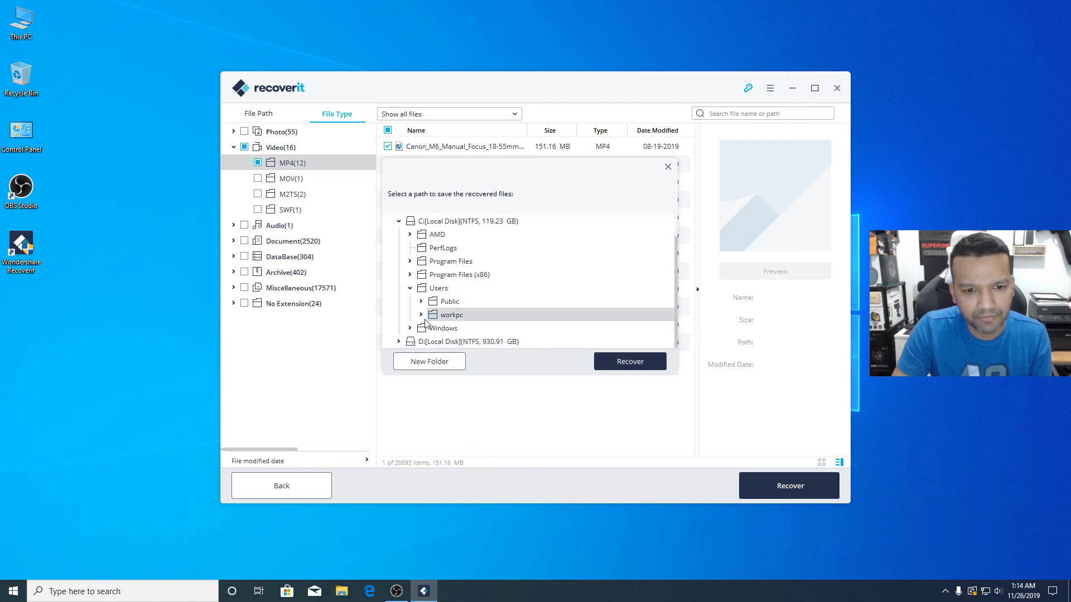
pyautogui.click(422, 314)
pyautogui.scroll(-2, 512, 310)
pyautogui.click(472, 320)
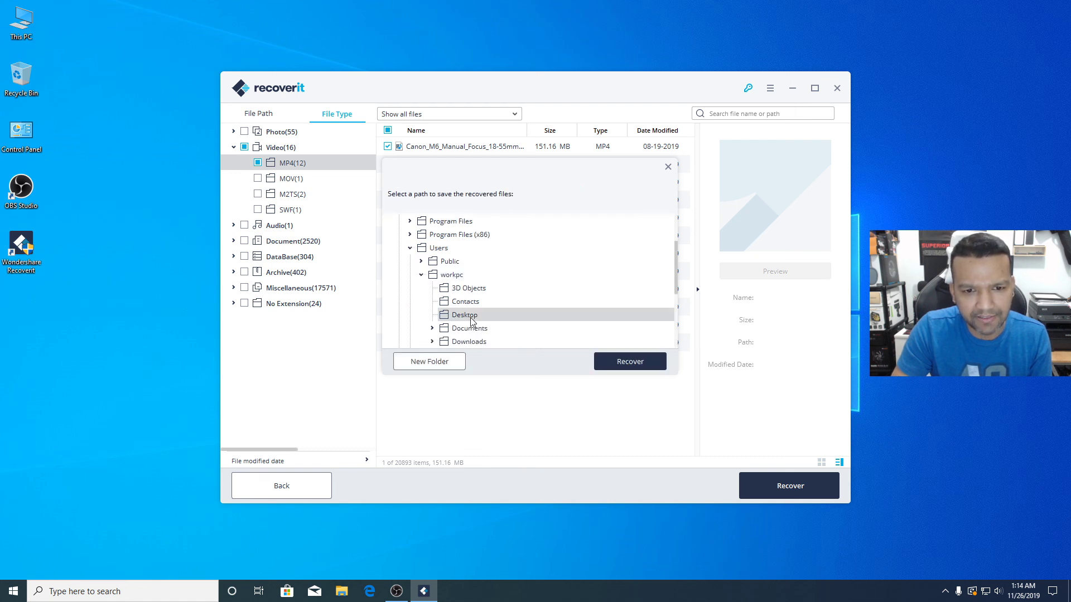
pyautogui.click(653, 366)
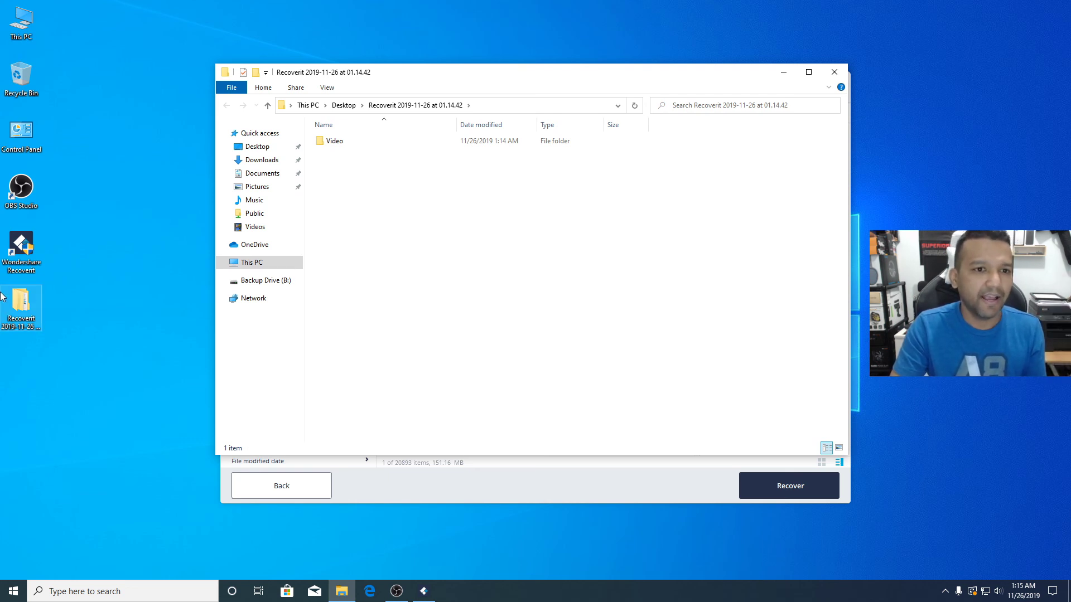
# - Open the recovered Canon_M6_Manual_Focus_18-55mm_Lens video from the recovery folder's Video\MP4 subfolder, play it briefly, and close the player and folder
pyautogui.click(22, 304)
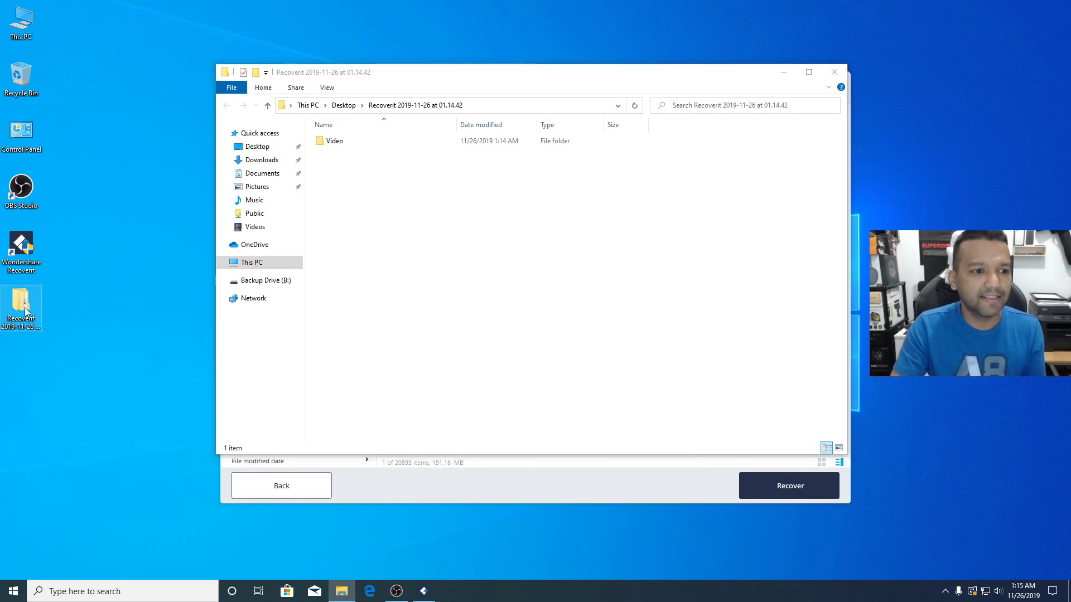
pyautogui.doubleClick(334, 143)
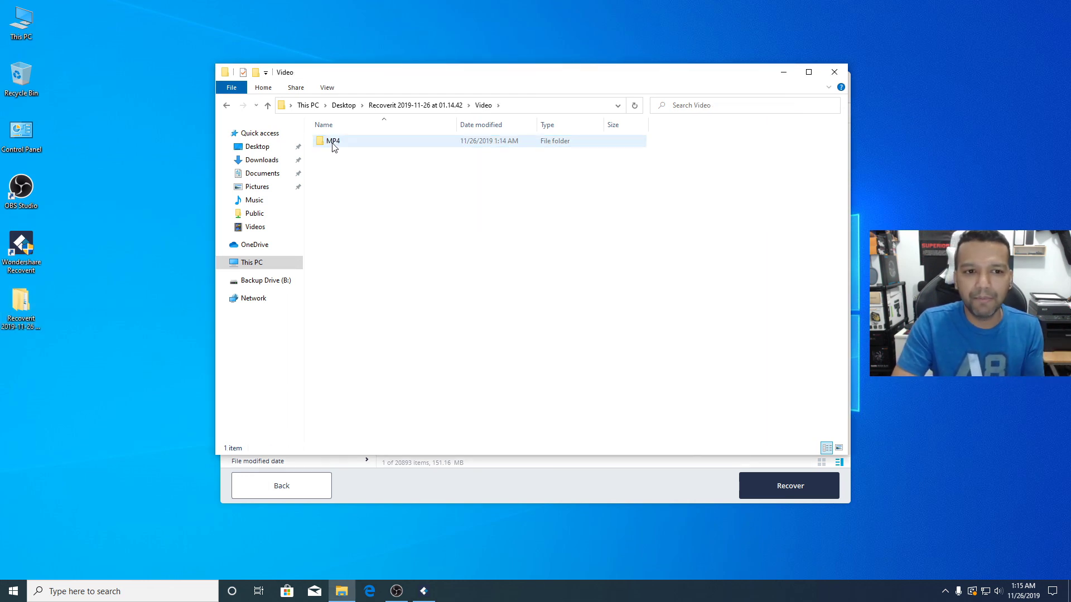
pyautogui.doubleClick(334, 142)
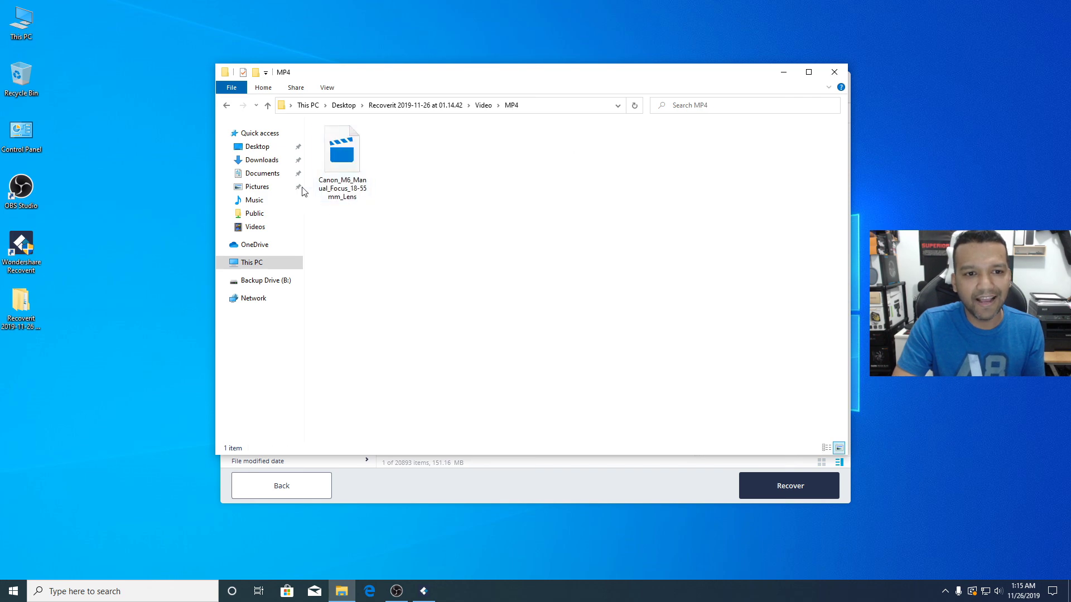
pyautogui.doubleClick(343, 159)
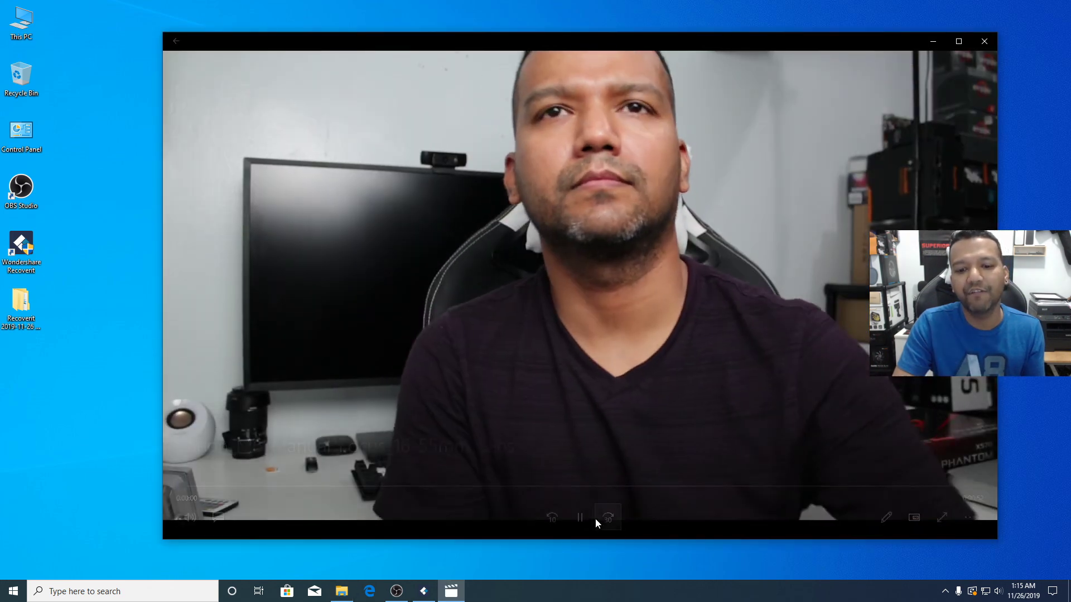
pyautogui.click(580, 518)
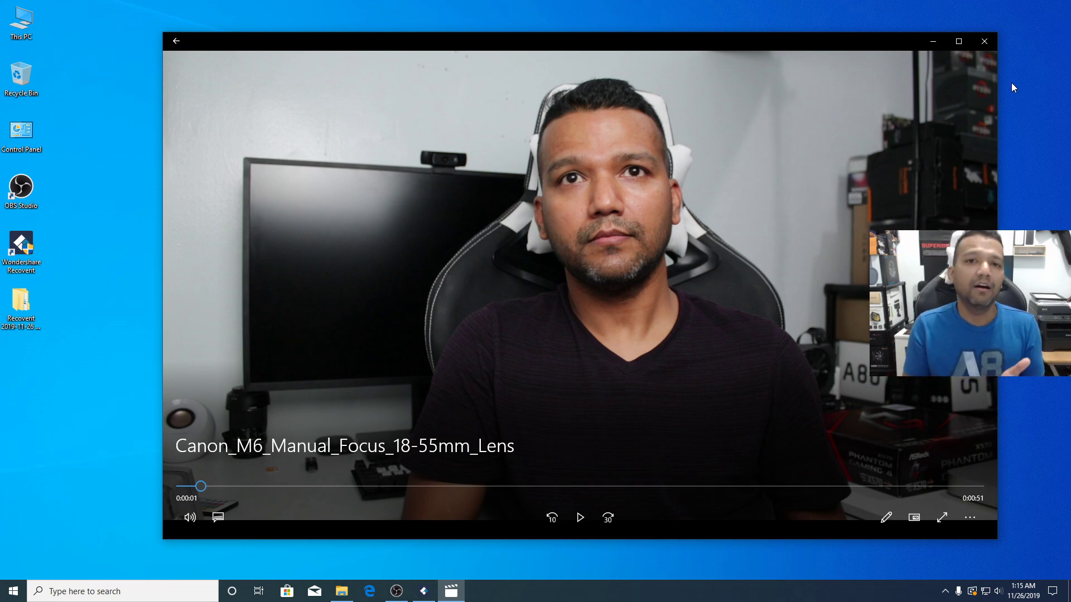
pyautogui.click(995, 41)
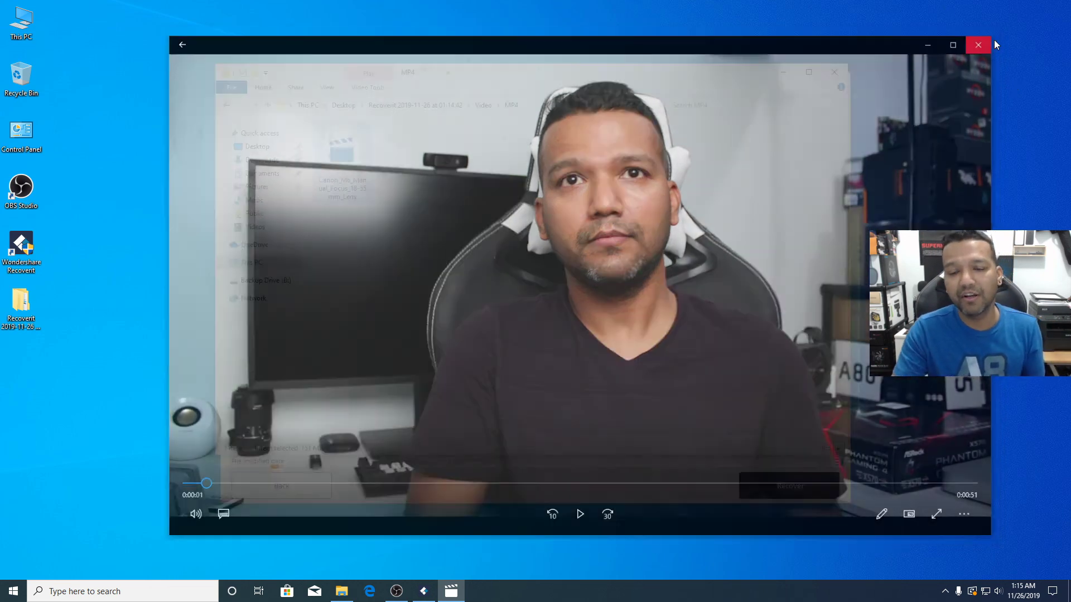
pyautogui.click(839, 73)
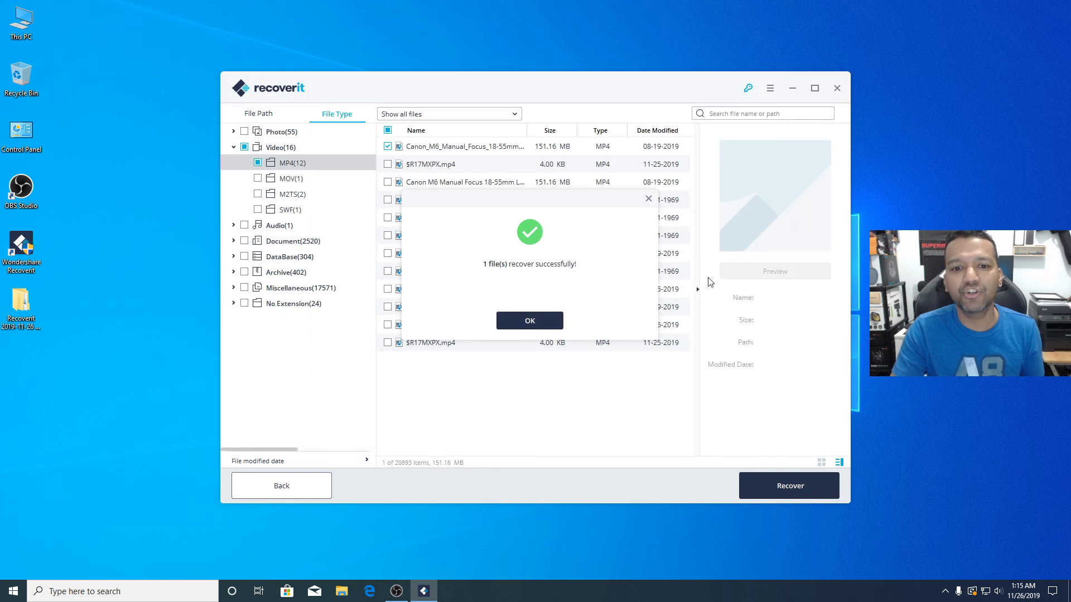
# - Dismiss the recovery message, leave the scan results, and choose Recover from Crash Computer as the recovery location
pyautogui.click(526, 321)
pyautogui.click(837, 88)
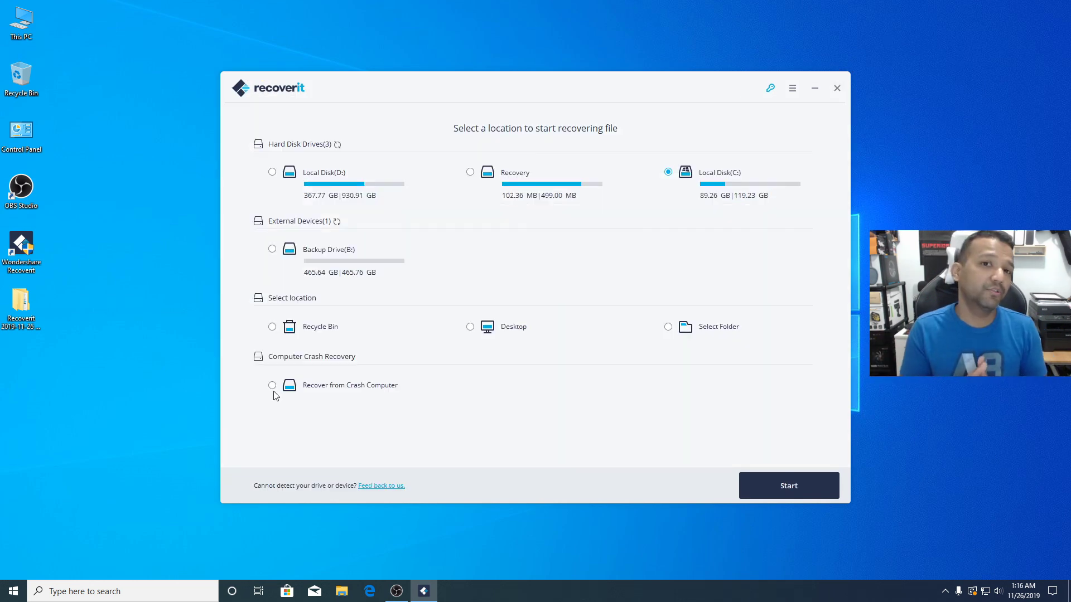
pyautogui.click(274, 395)
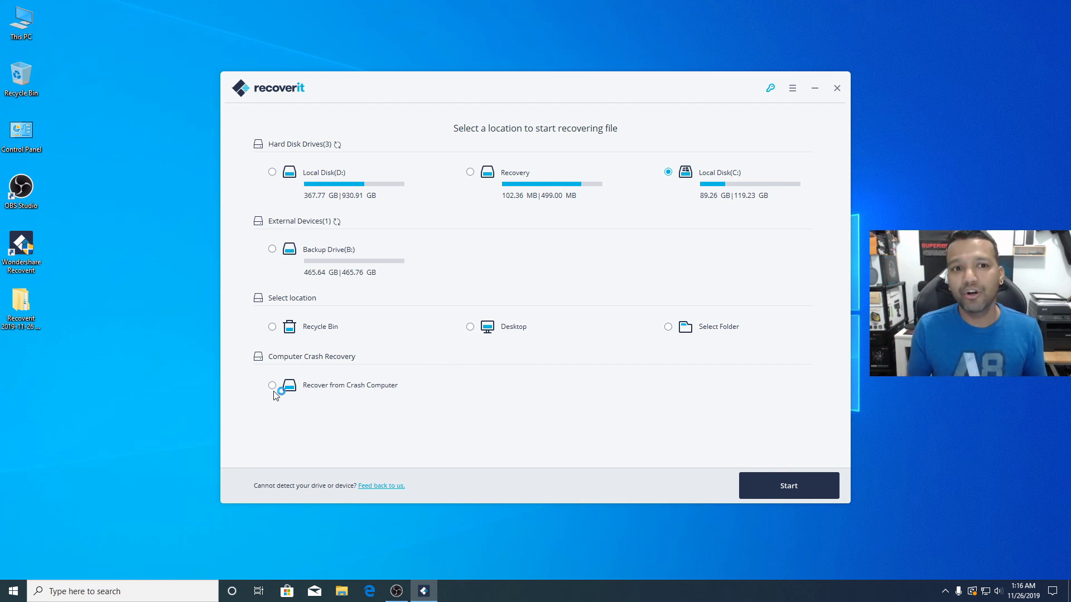